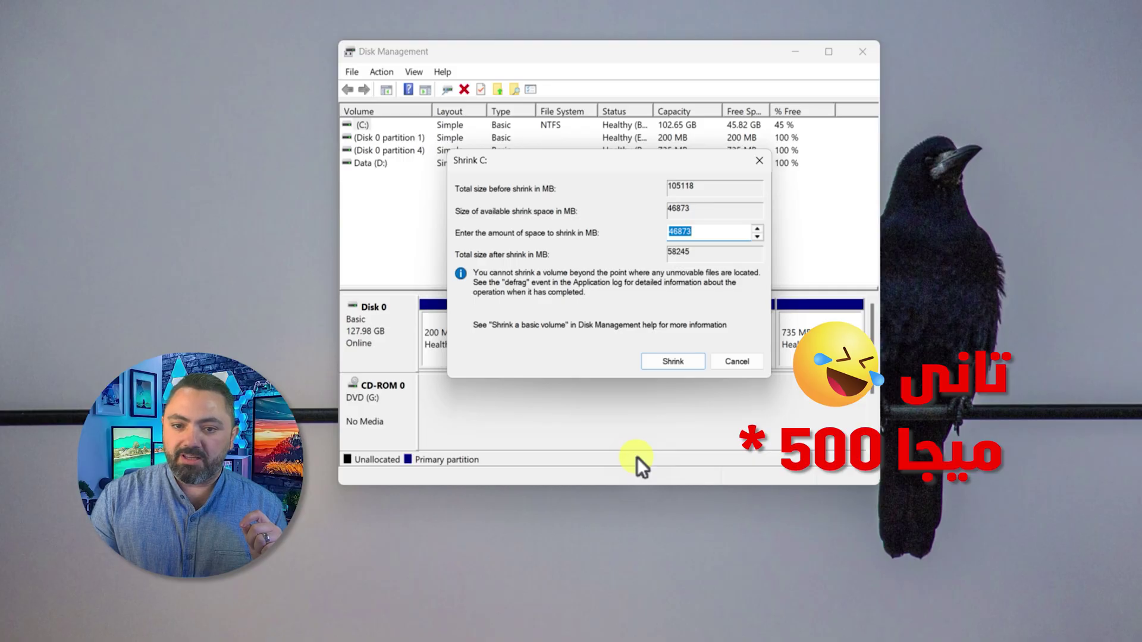
Shrink the C: volume by 501 MB
text(501)
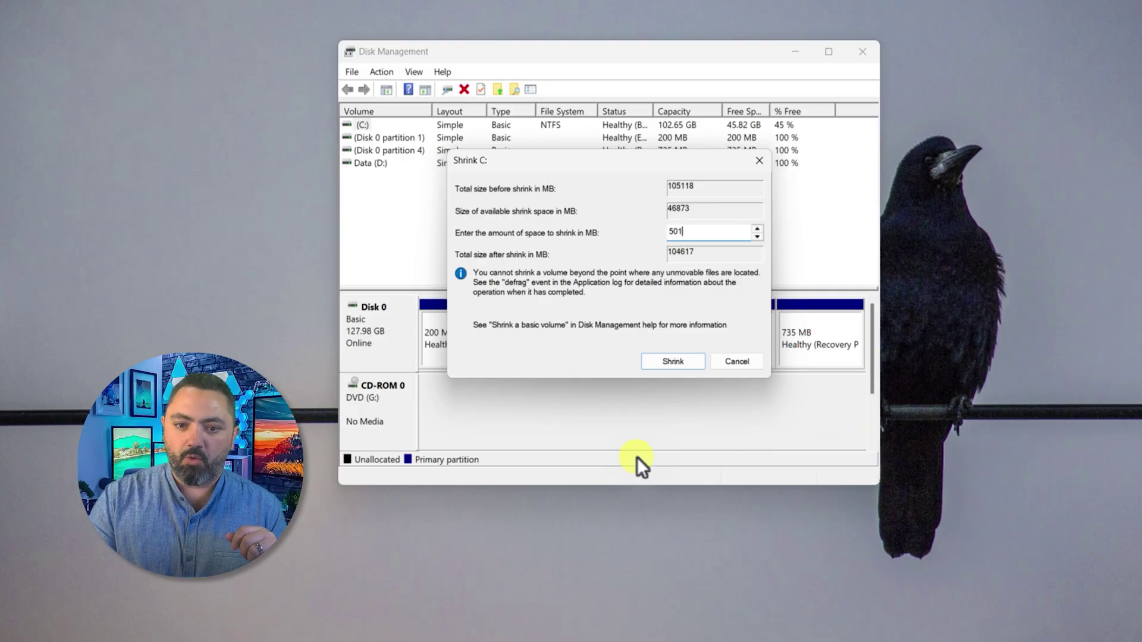
click(675, 360)
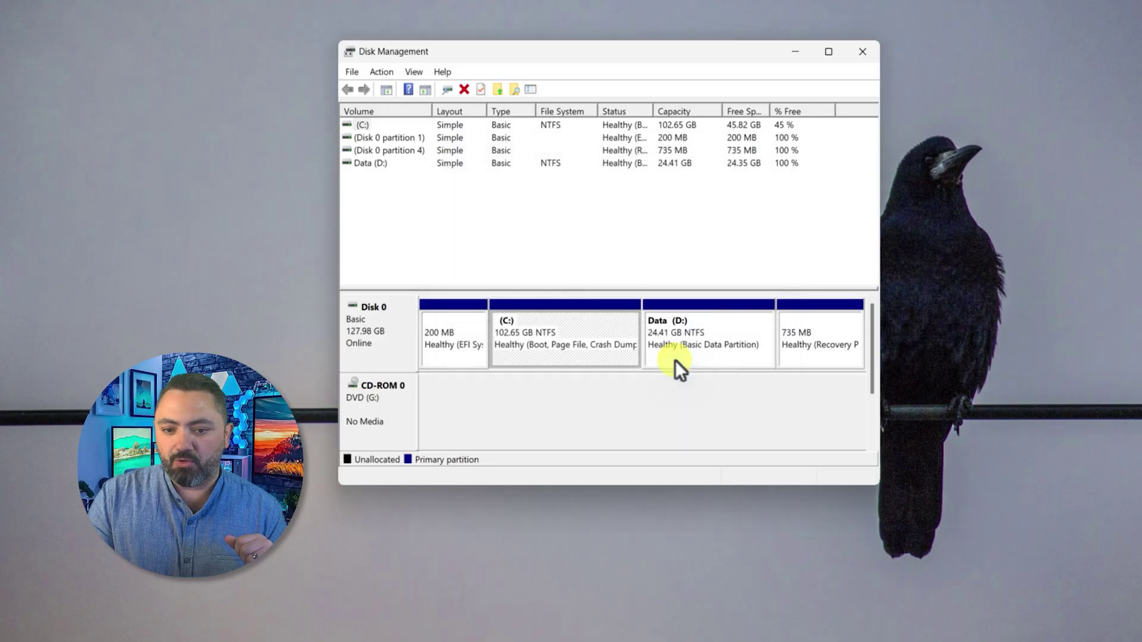
Start a new simple volume in the unallocated space on Disk 0, using 500 MB and drive letter E
click(640, 355)
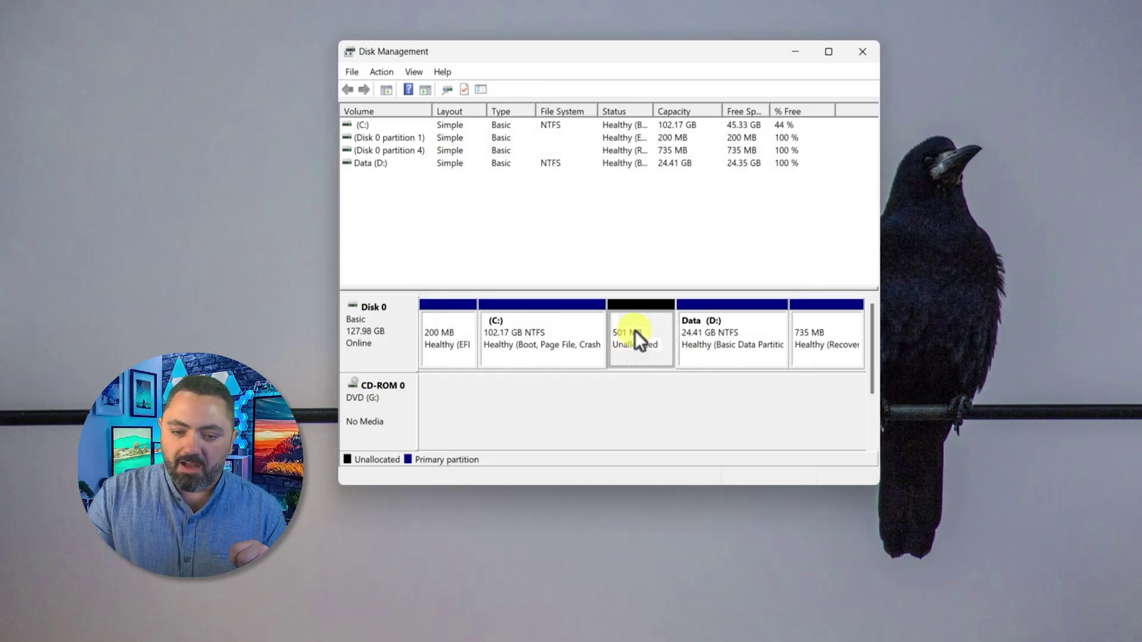
right_click(634, 331)
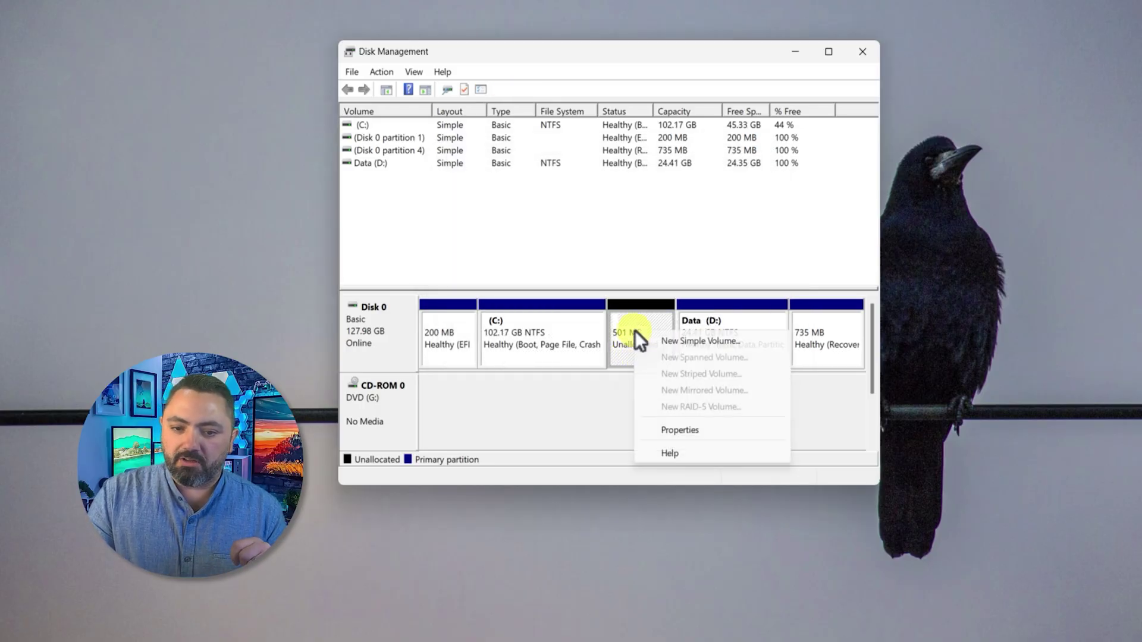
click(685, 344)
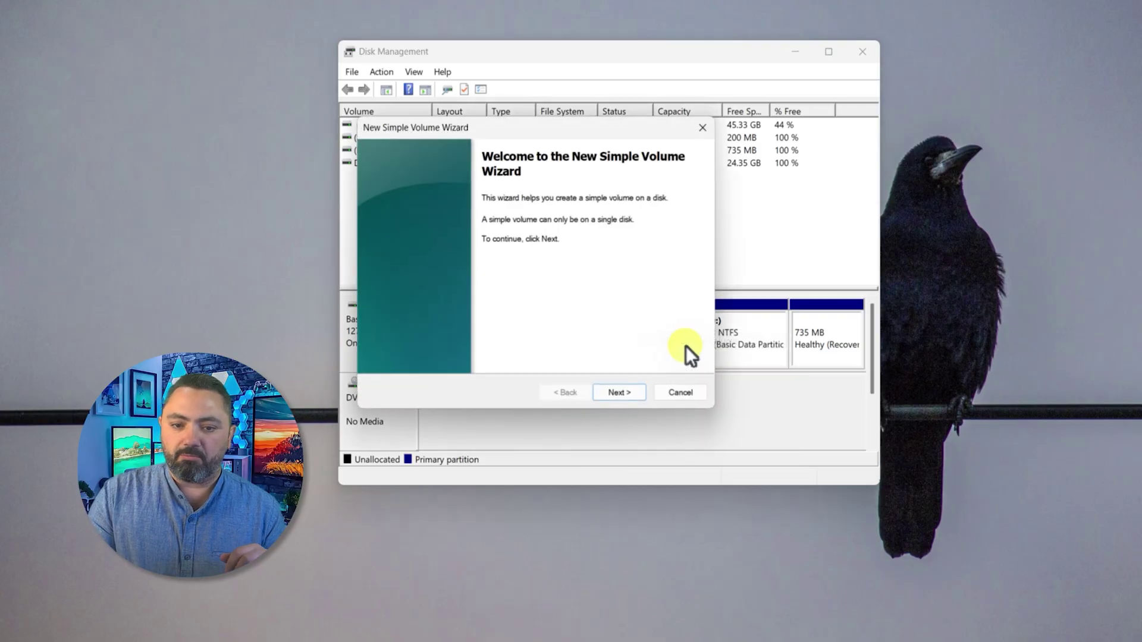
click(631, 395)
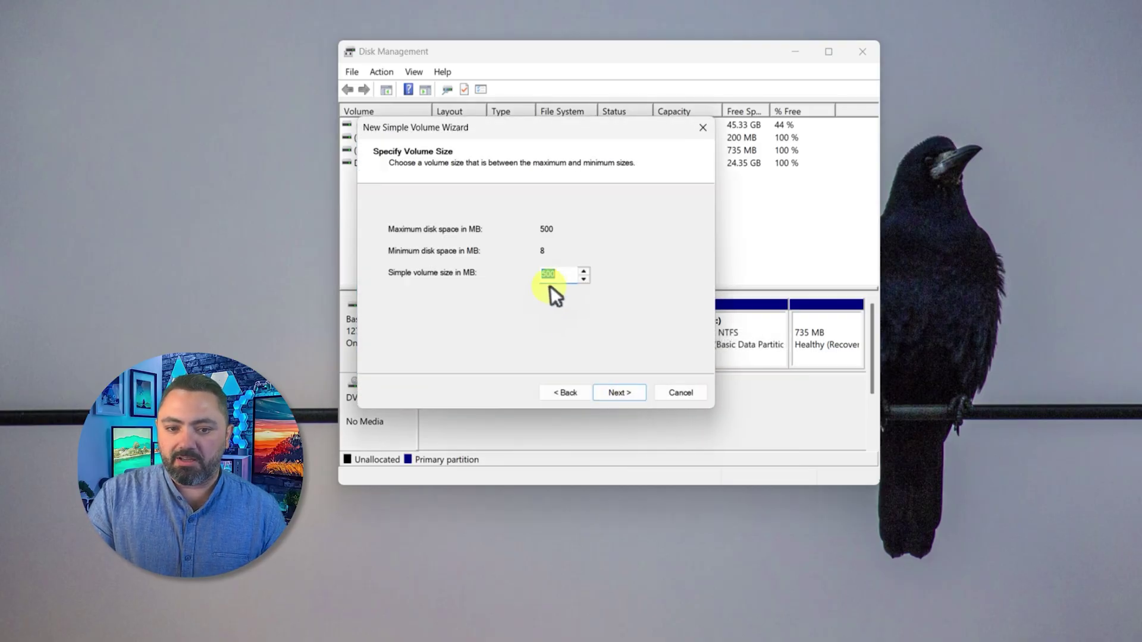
click(618, 395)
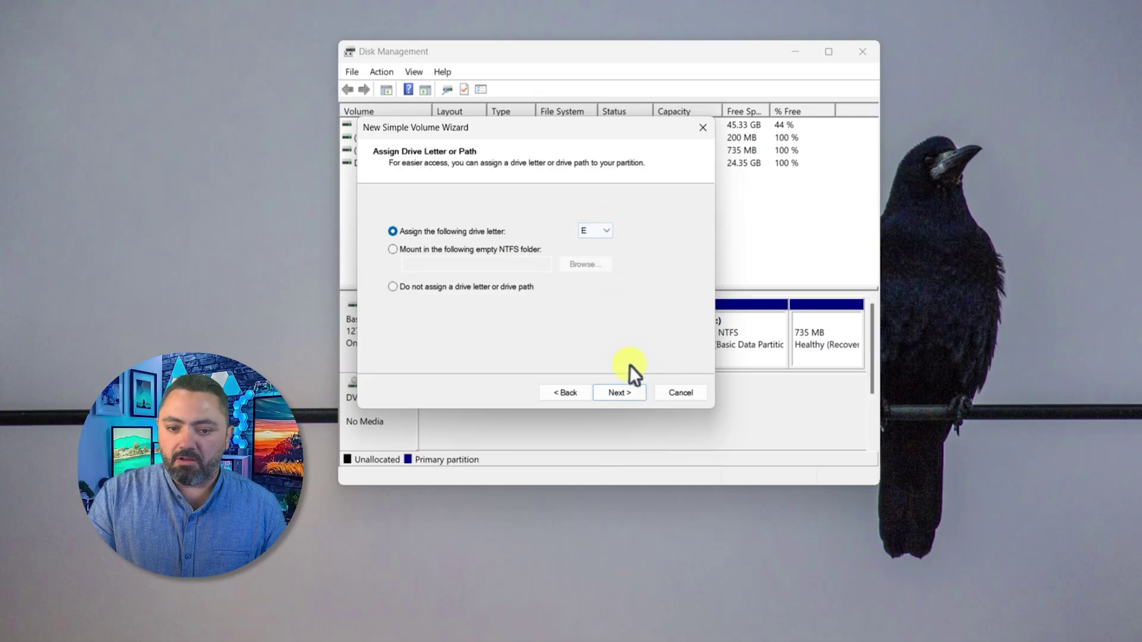
click(623, 396)
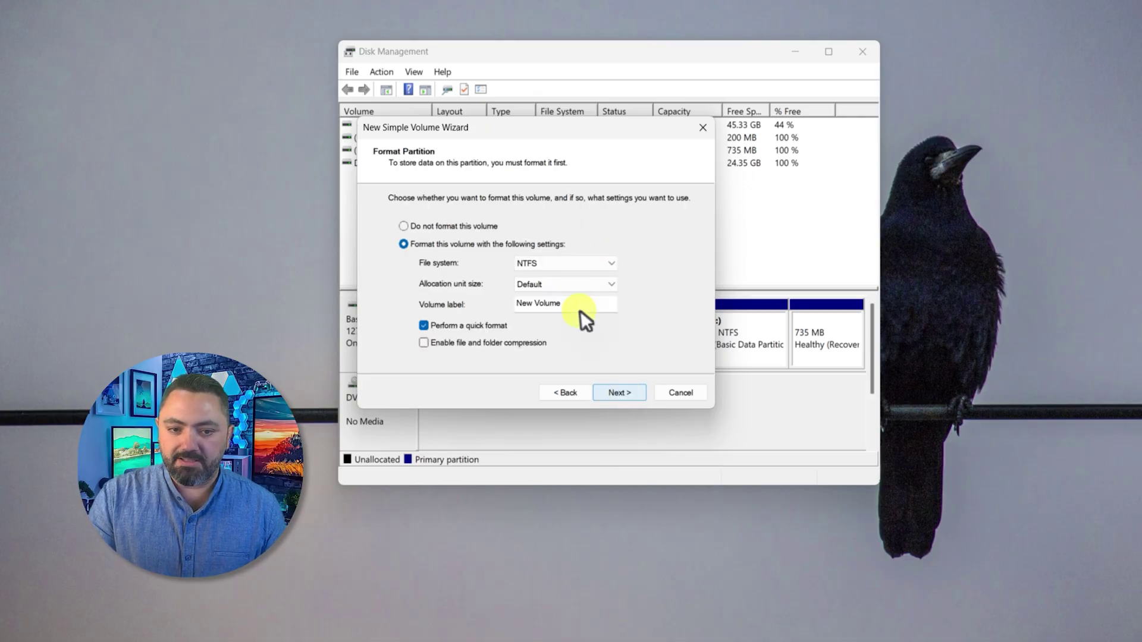
Format the new volume as FAT32 with default allocation size and the label MULTIBOOT, and finish creating it
click(577, 264)
click(558, 286)
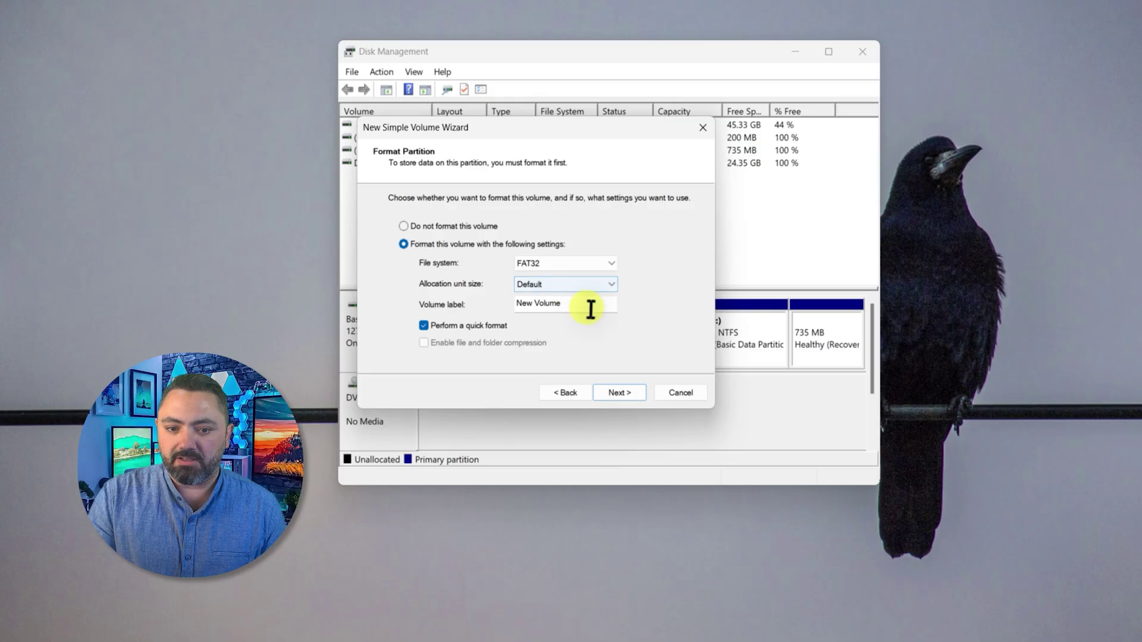
drag(589, 307, 479, 307)
text(MULTIBOOT)
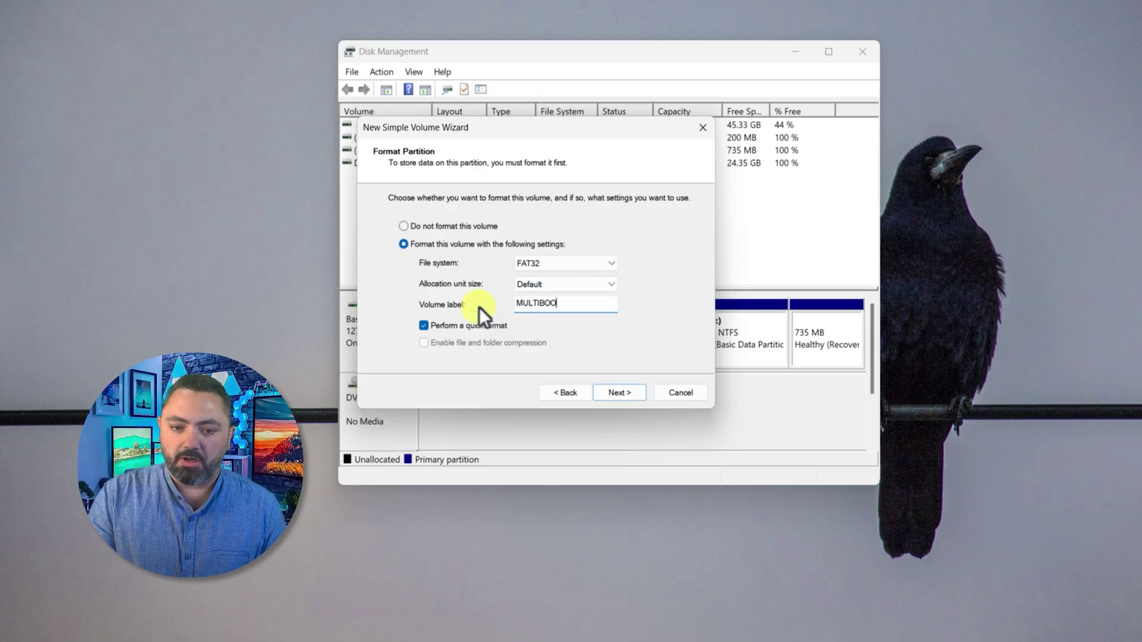
click(637, 399)
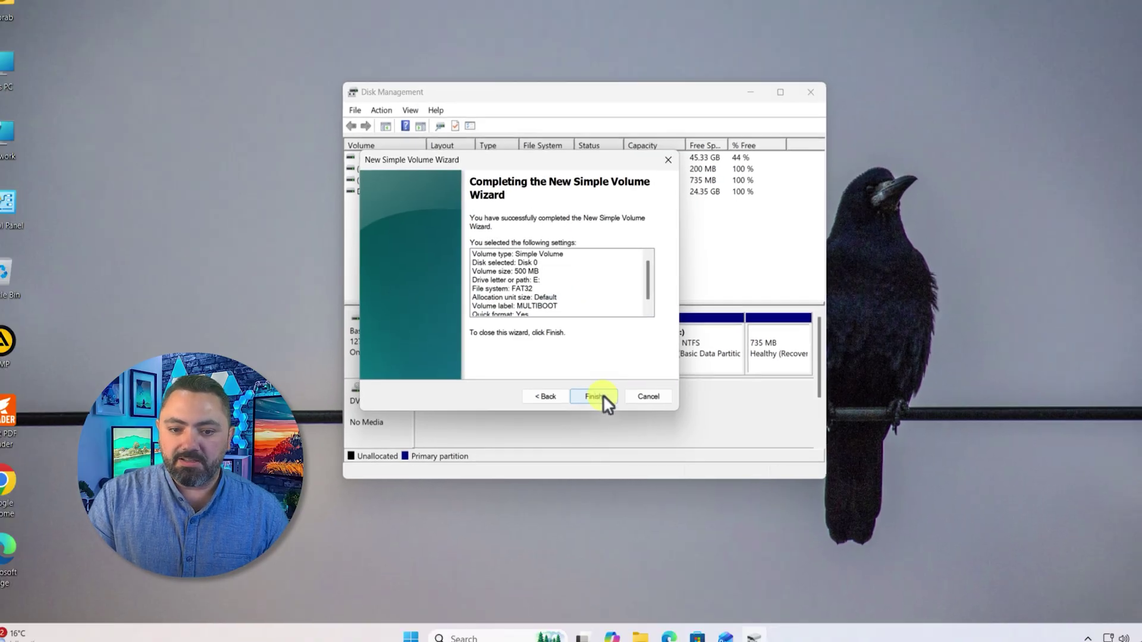
click(622, 395)
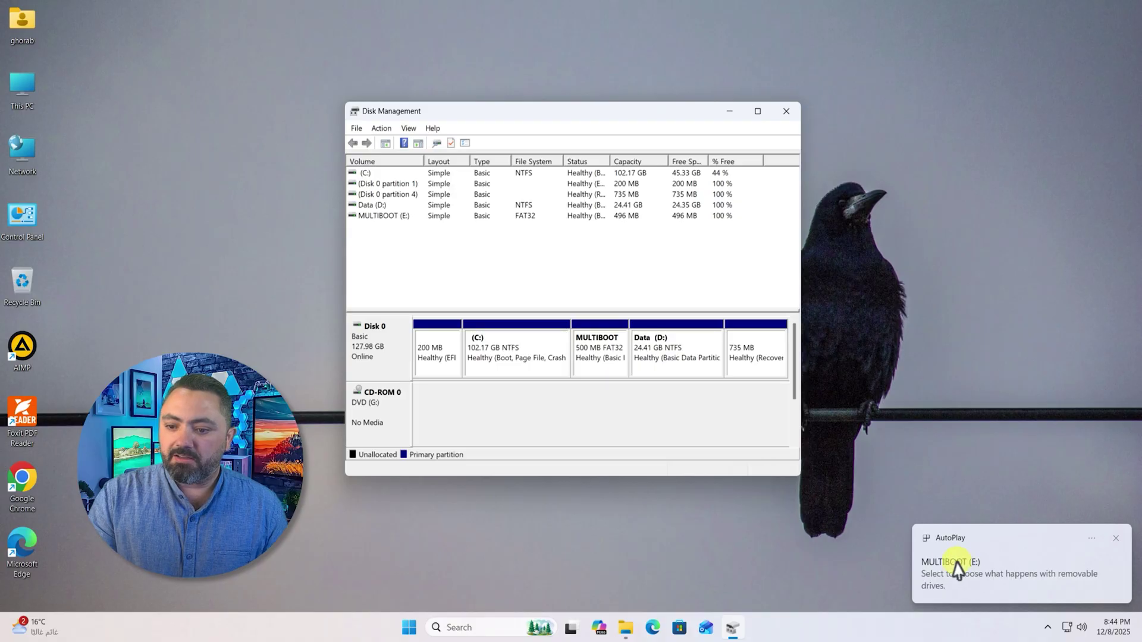
Open the MULTIBOOT (E:) drive in File Explorer to view its files, and close Disk Management
click(971, 569)
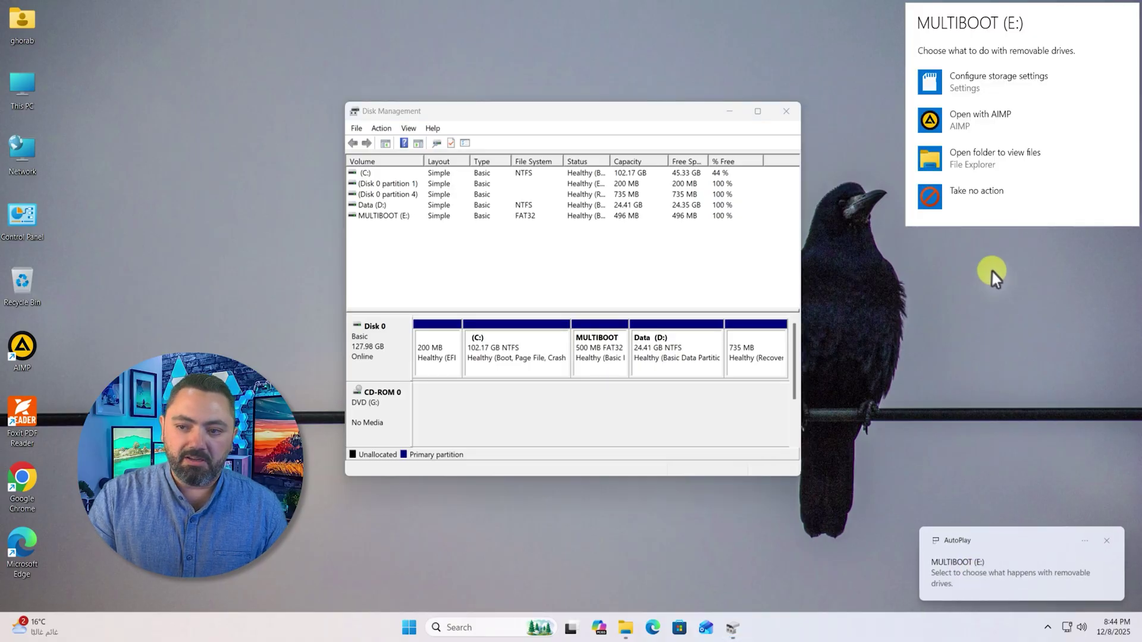
click(997, 166)
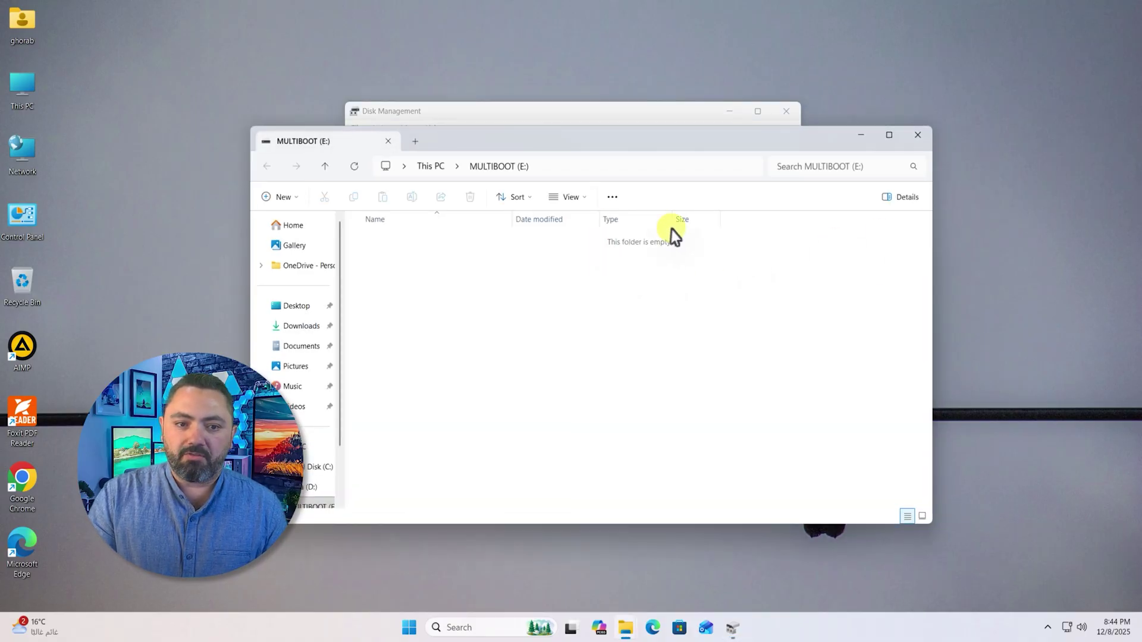
click(698, 117)
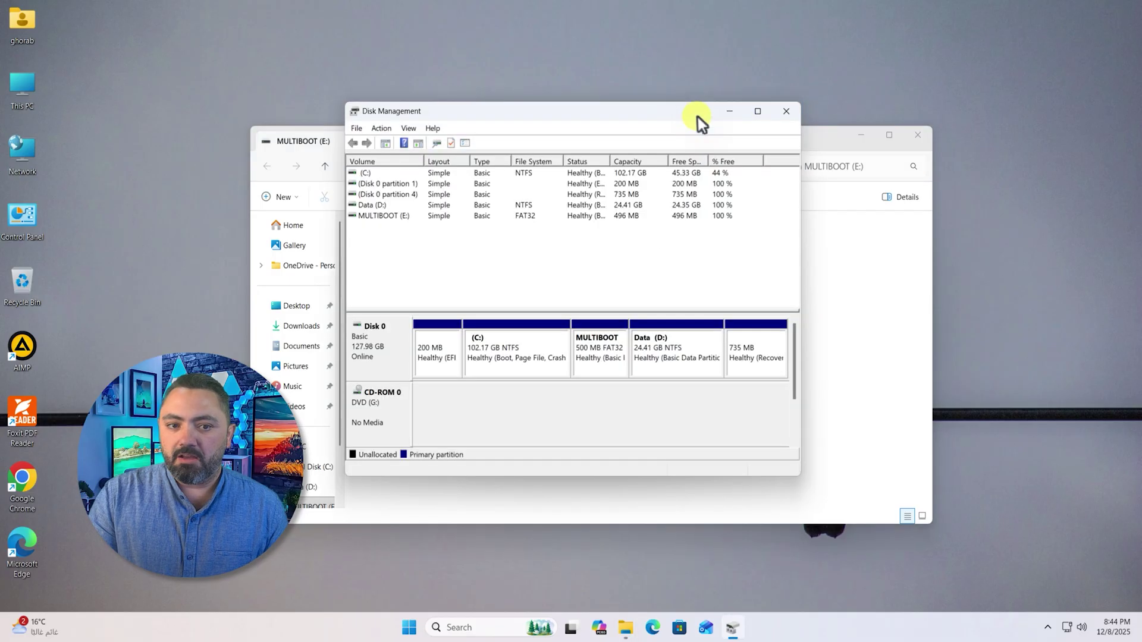
click(785, 112)
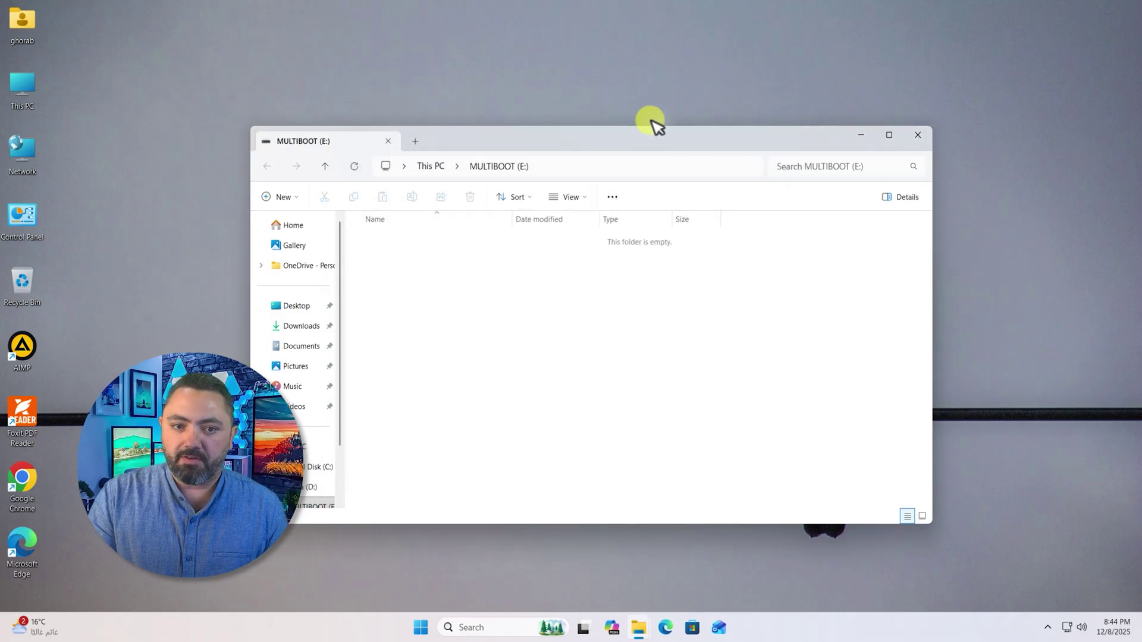
Open Downloads alongside the MULTIBOOT drive and extract the bootice-1-3-4-0 and grubfm-en_US archives there
click(418, 142)
click(295, 326)
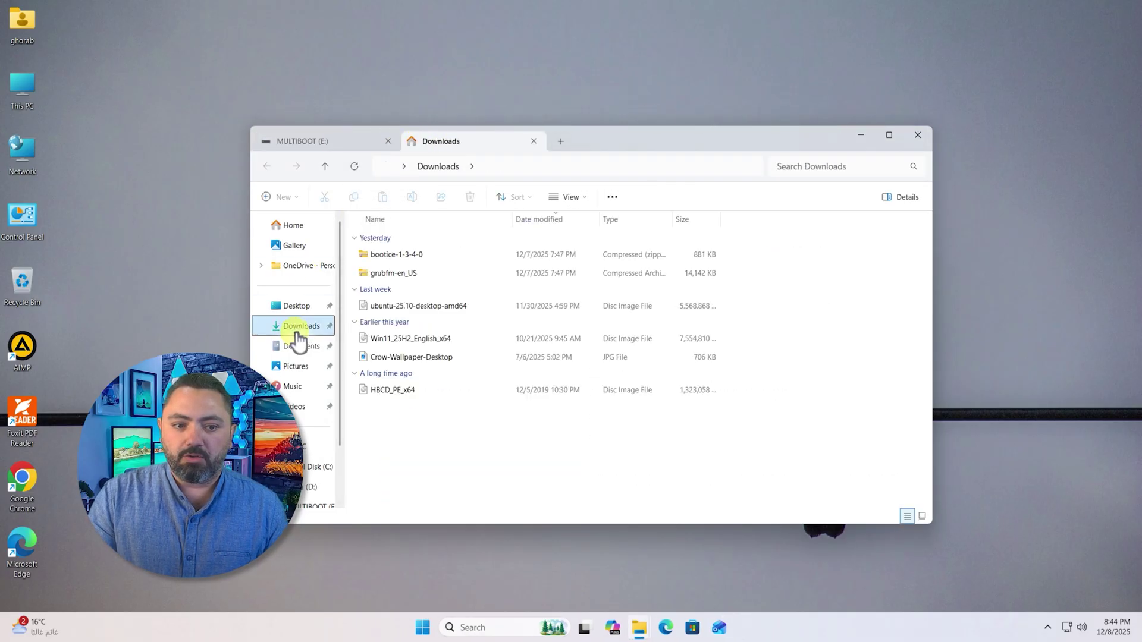
click(424, 255)
click(419, 272)
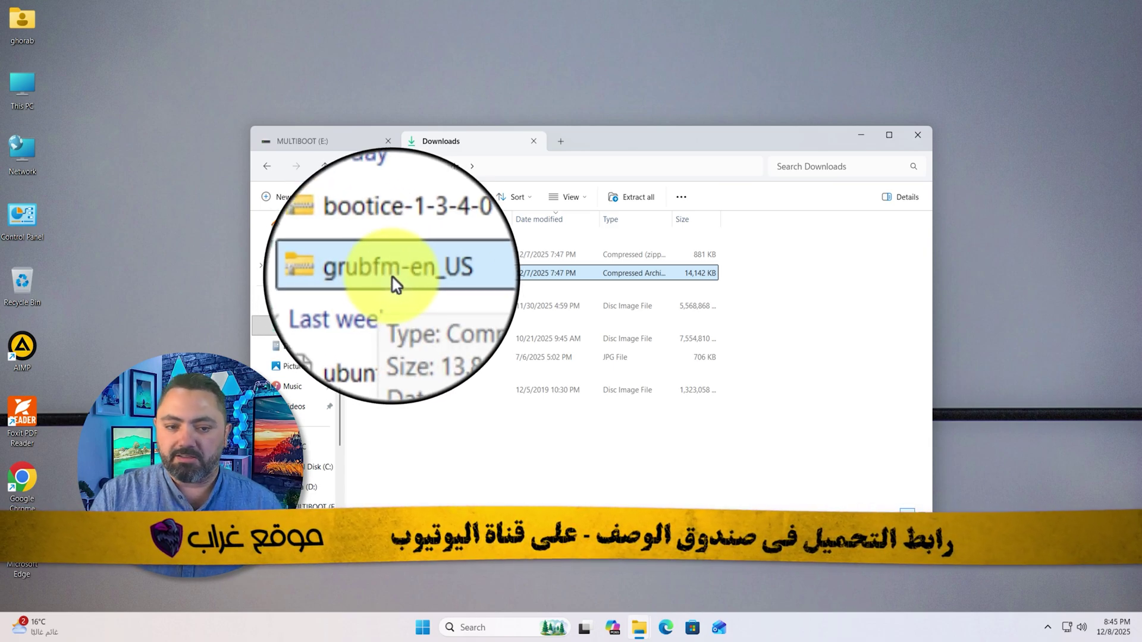
click(395, 255)
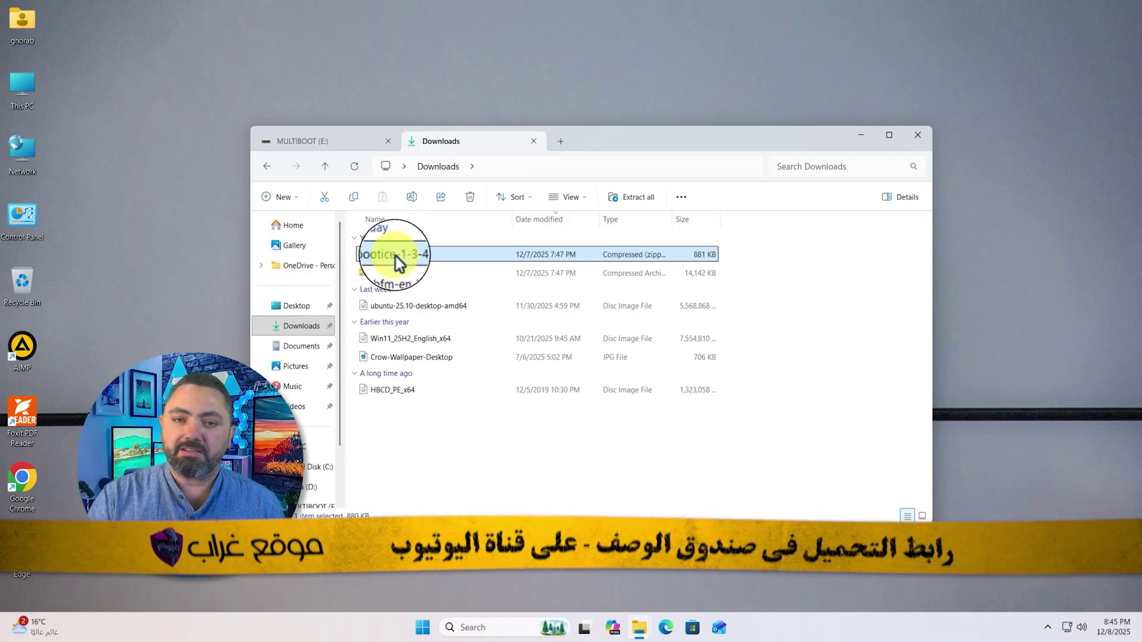
right_click(395, 255)
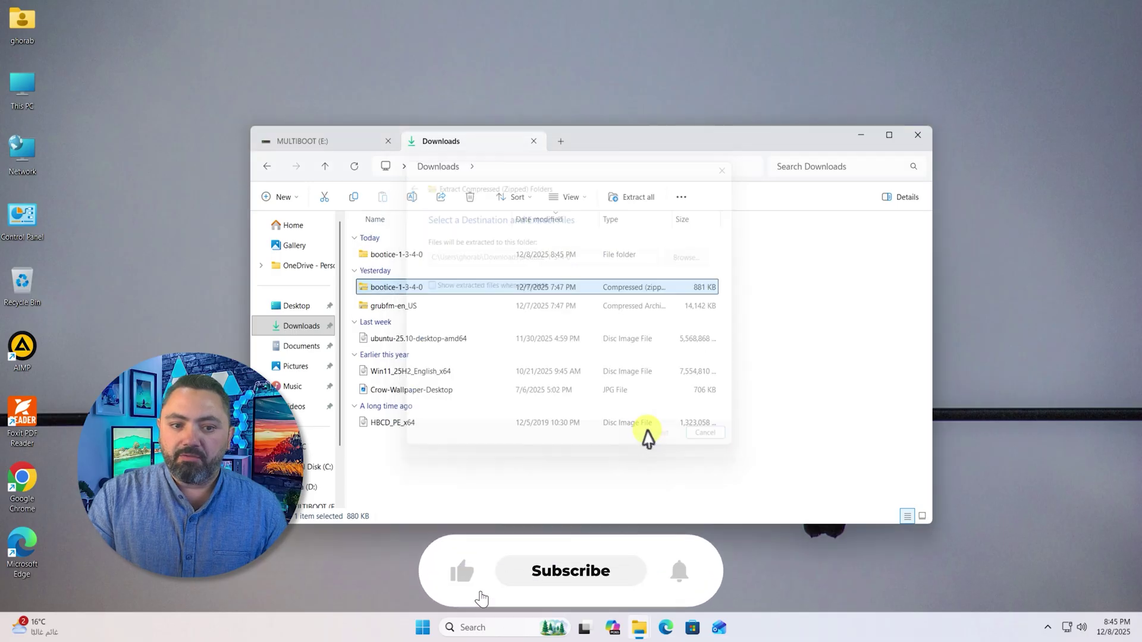
ctrl+click(433, 324)
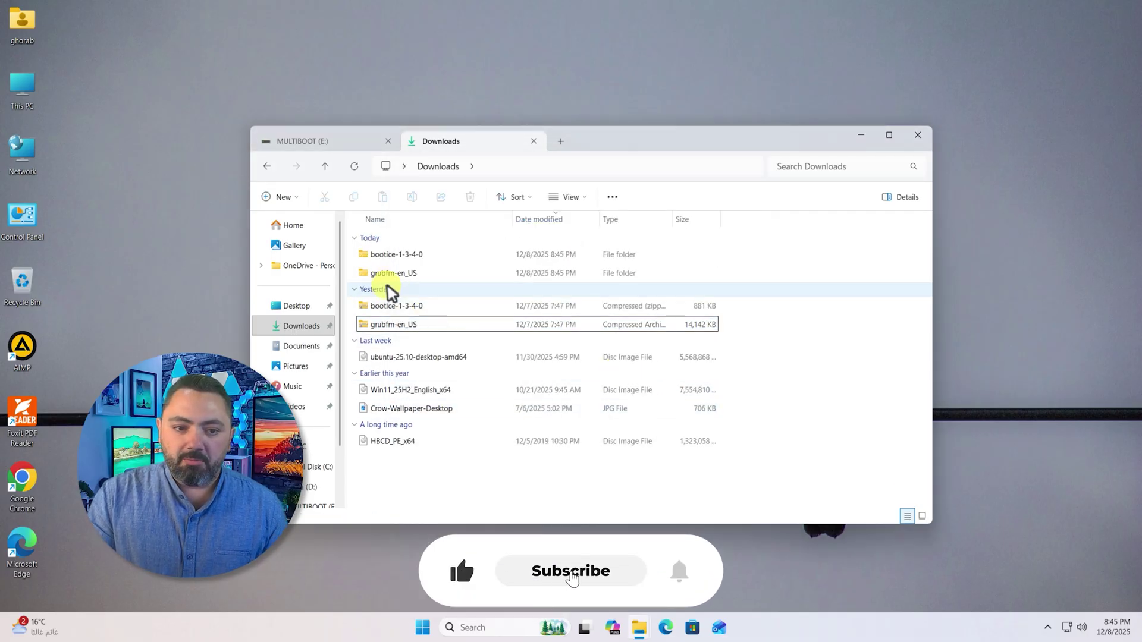
Rename grubfmx64.efi in the extracted grubfm-en_US folder to boot.efi
double_click(390, 274)
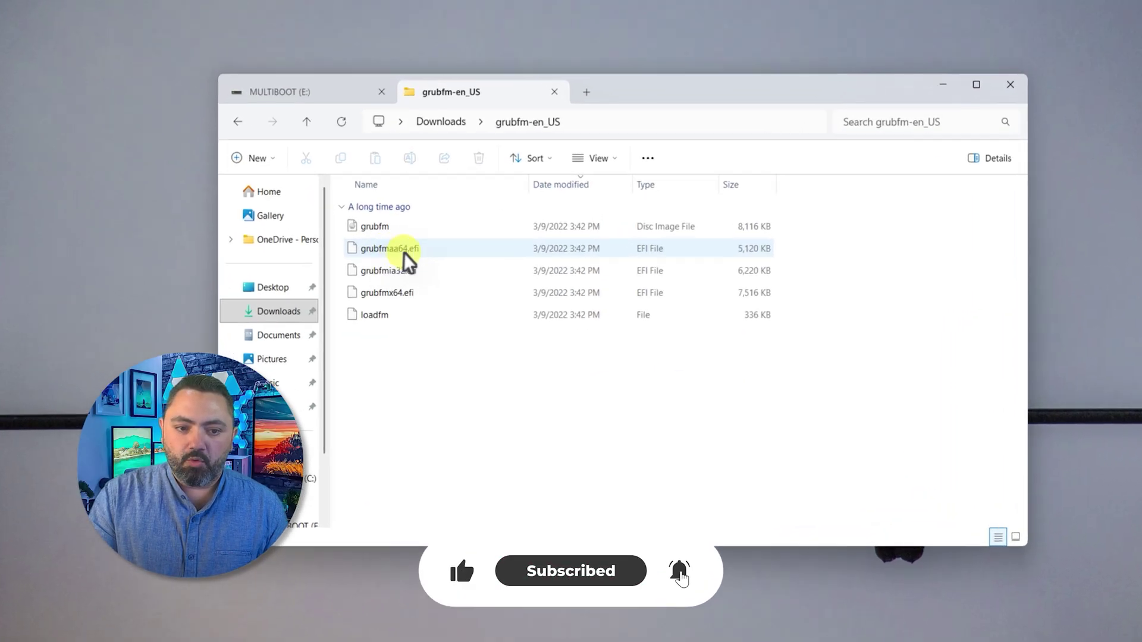
click(357, 281)
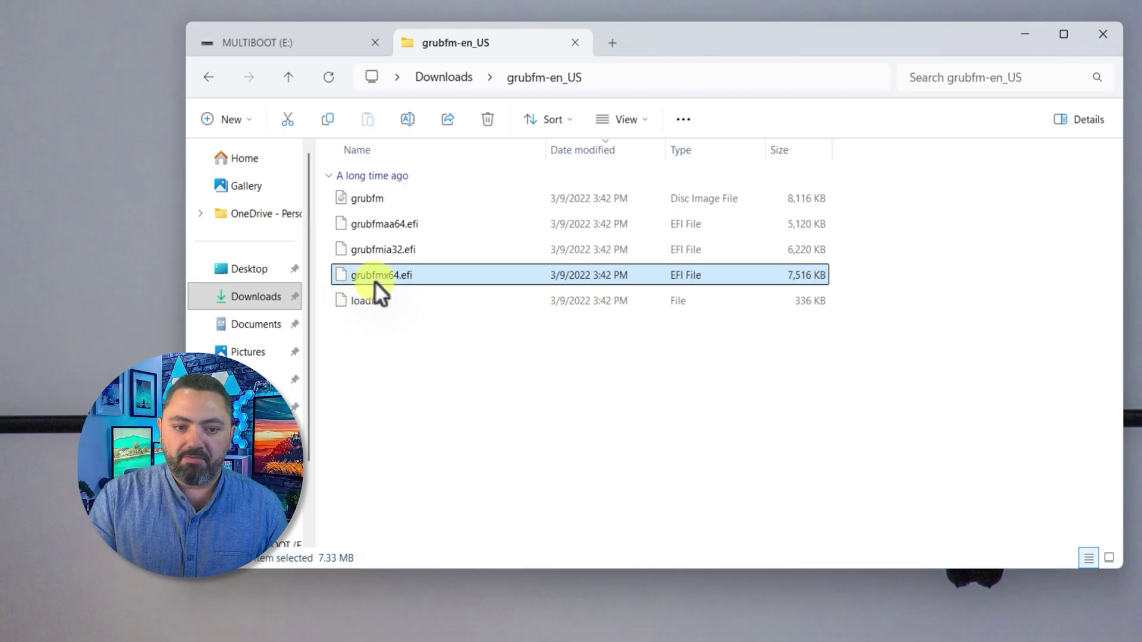
click(384, 278)
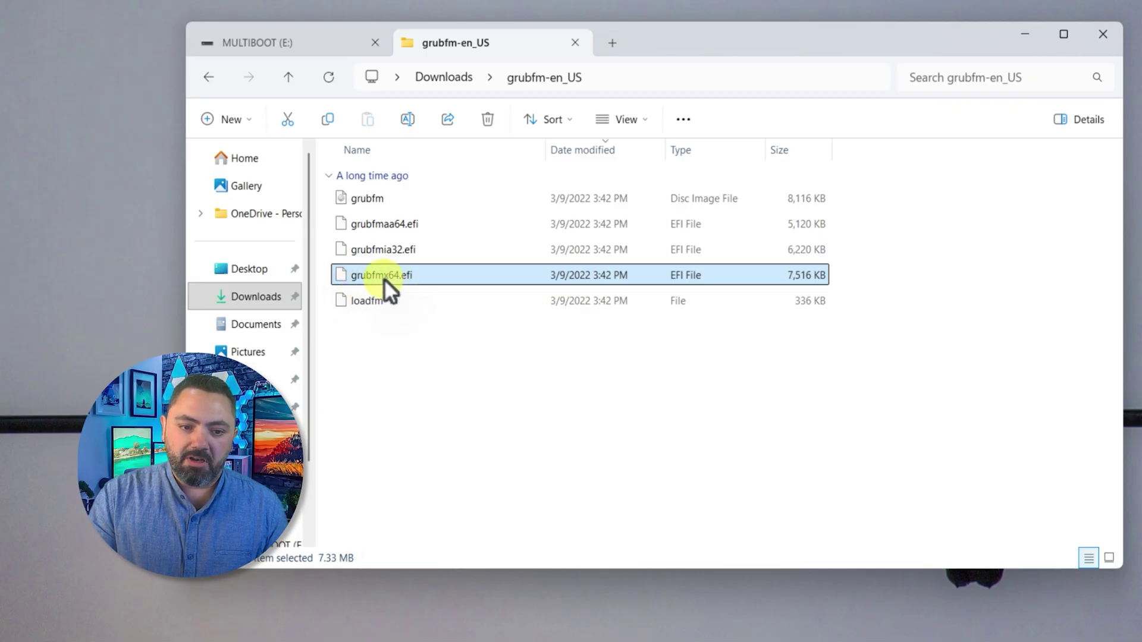
text(boot)
key(Return)
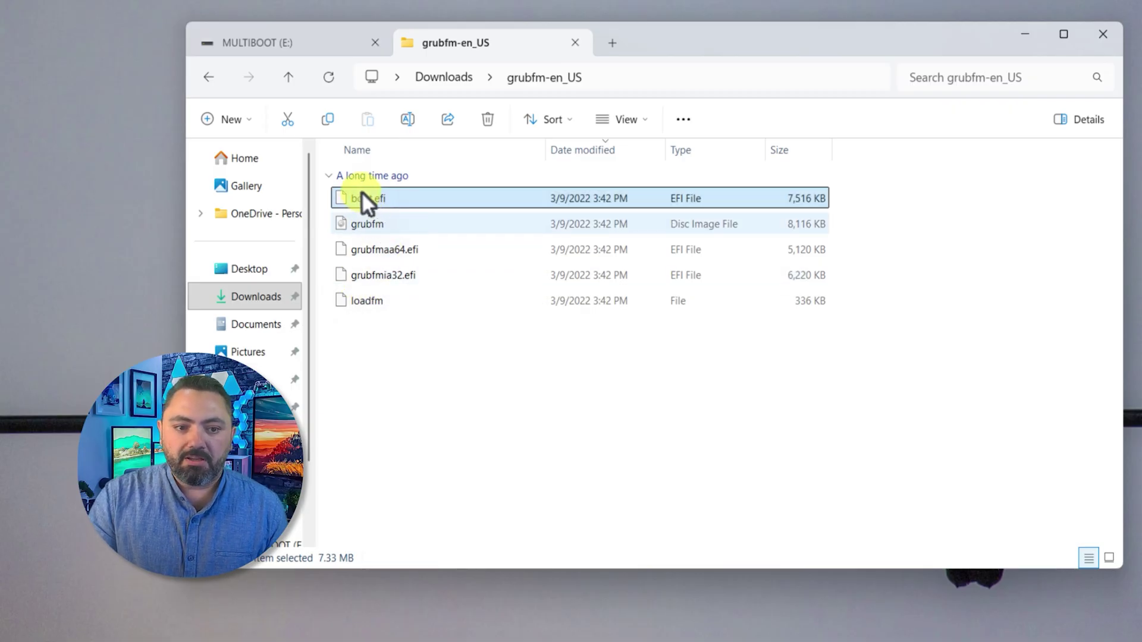
Copy boot.efi into the root of the MULTIBOOT (E:) drive
click(329, 120)
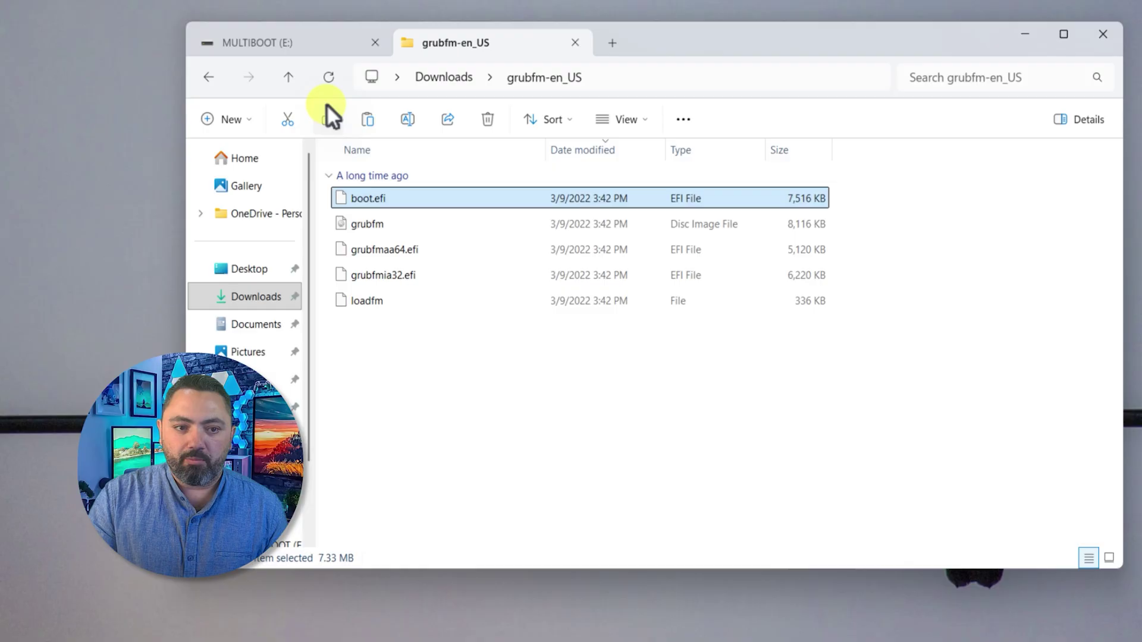
click(298, 45)
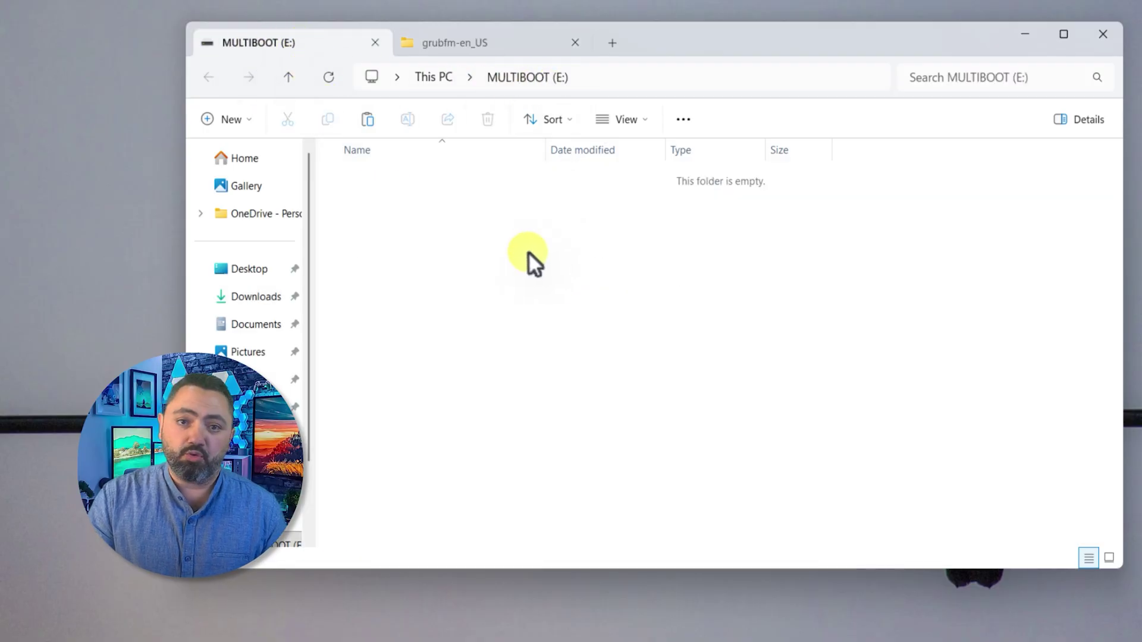
click(373, 125)
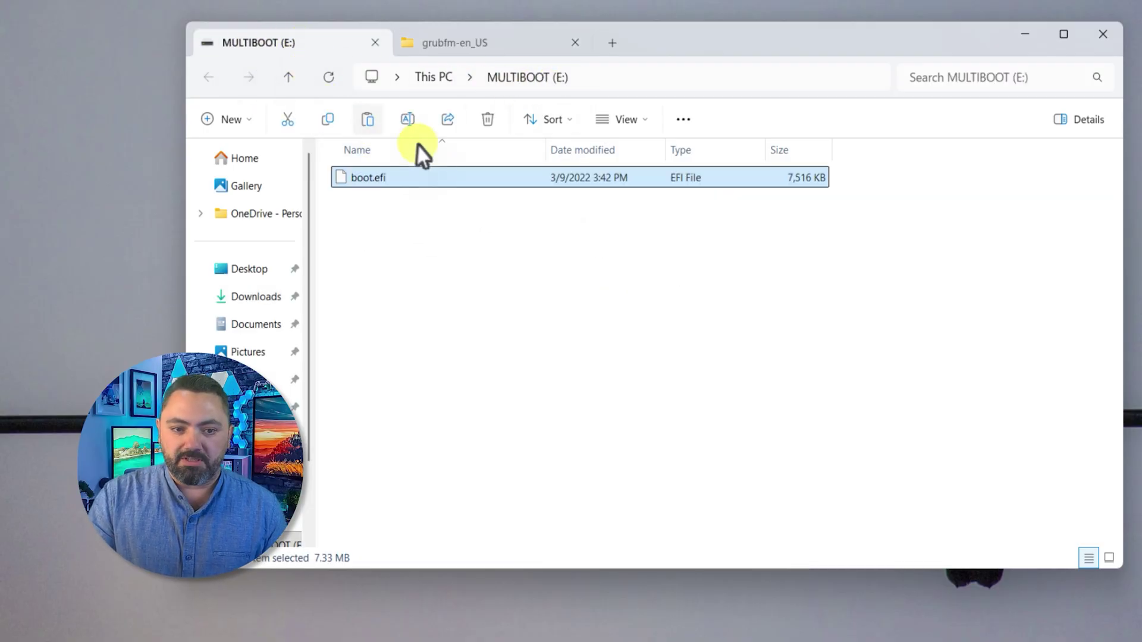
Run BOOTICEx64 from the extracted bootice-1-3-4-0 folder in Downloads and allow it to make changes
click(483, 39)
click(470, 81)
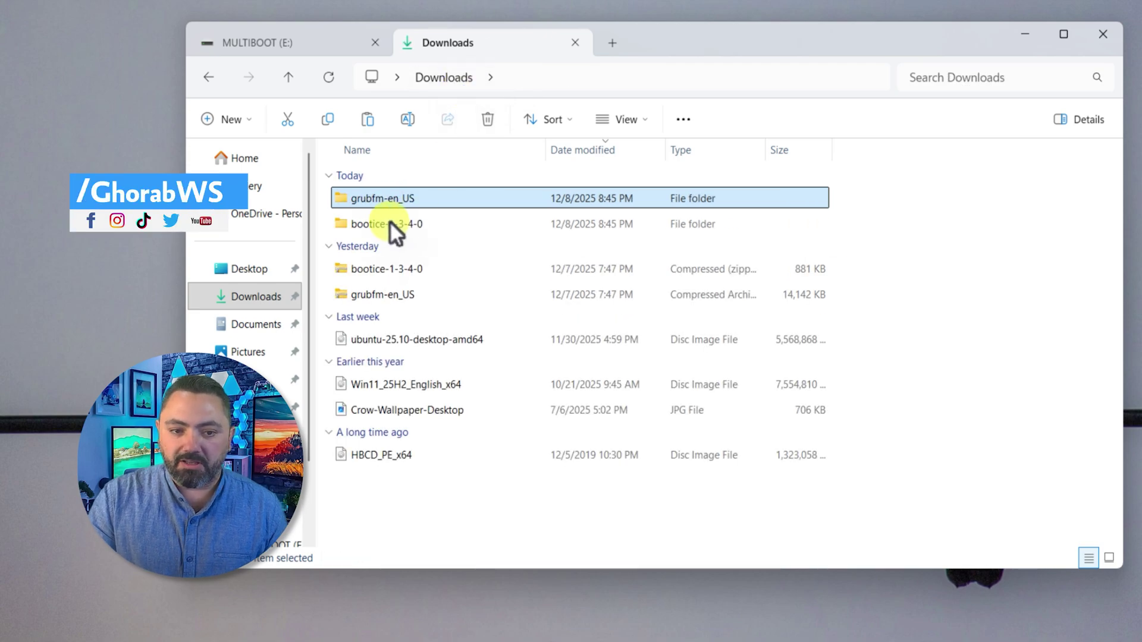
double_click(407, 230)
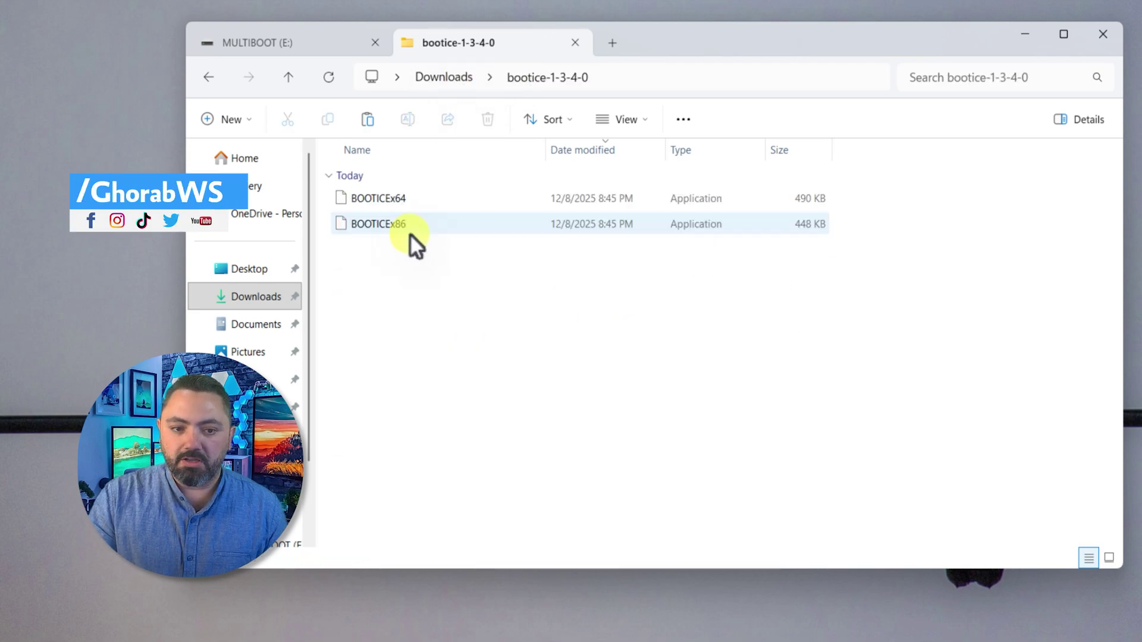
double_click(416, 197)
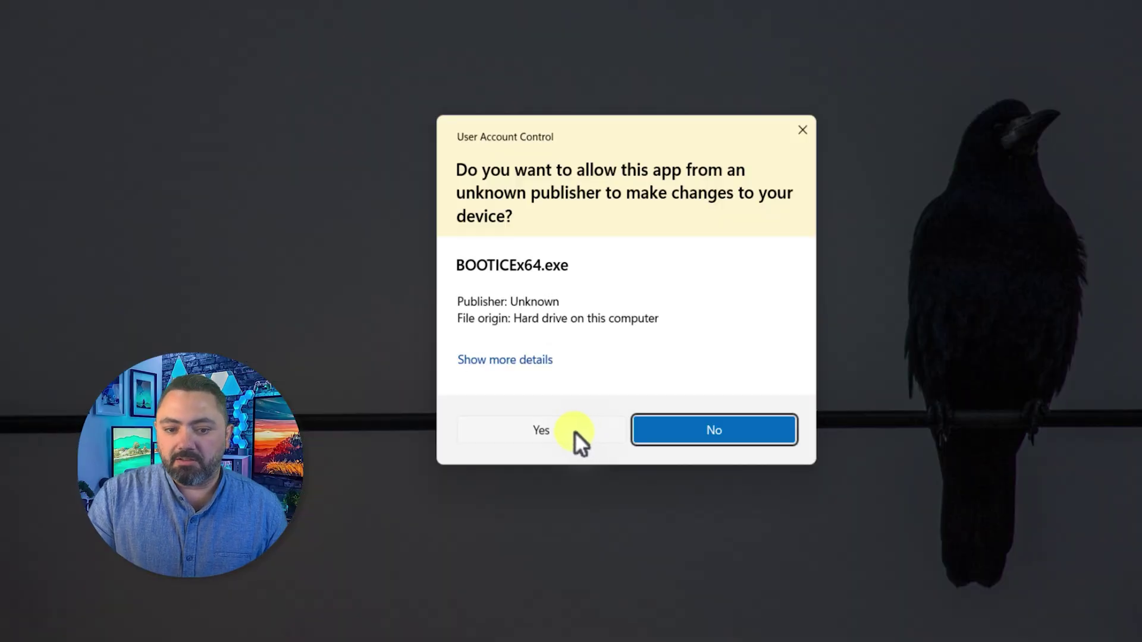
click(578, 437)
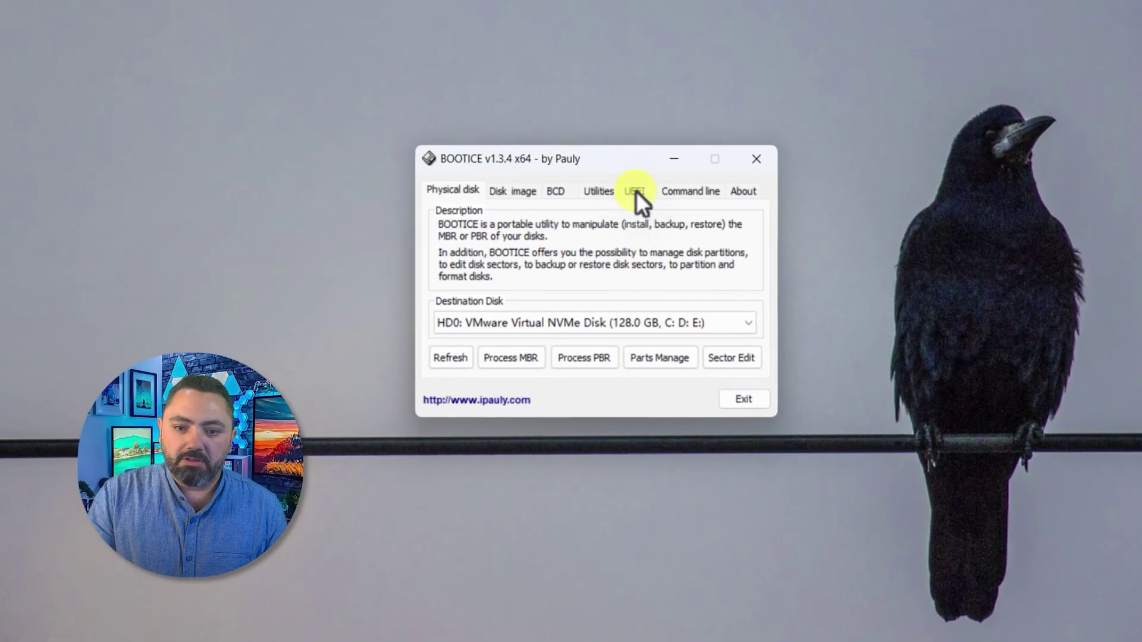
Add a new UEFI boot entry that uses boot.efi from the MULTIBOOT (E:) drive
click(629, 194)
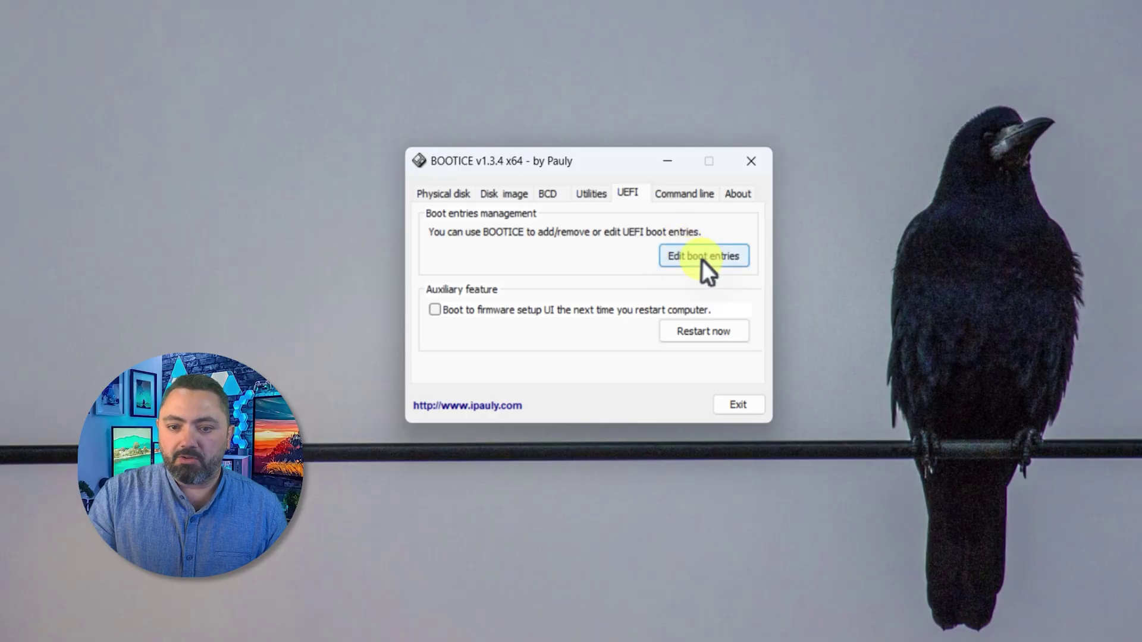
click(704, 257)
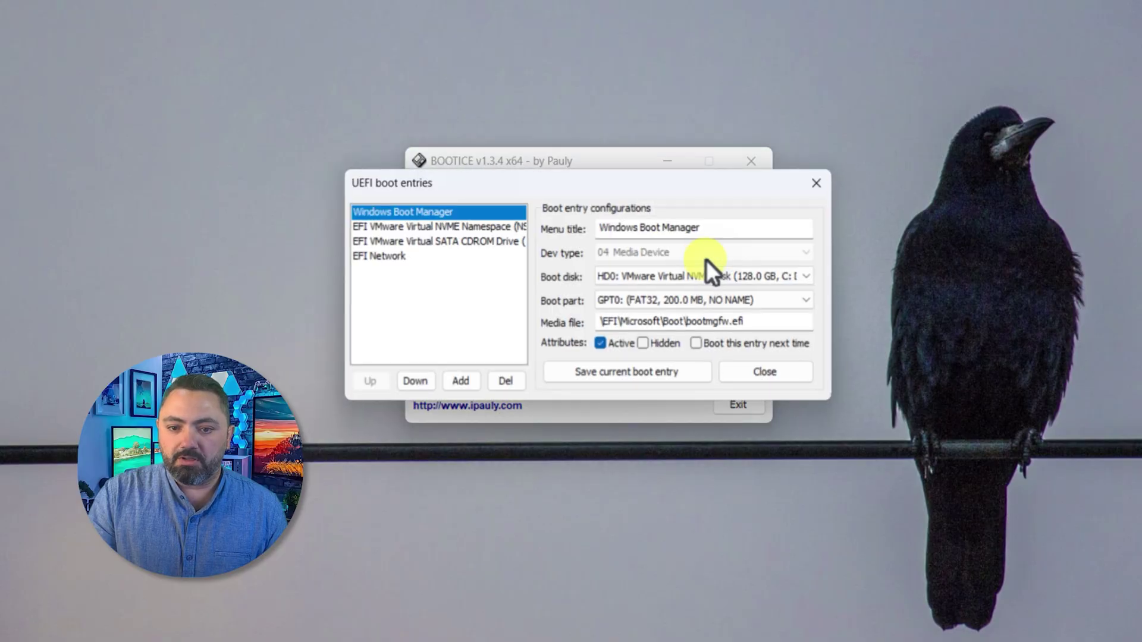
click(462, 388)
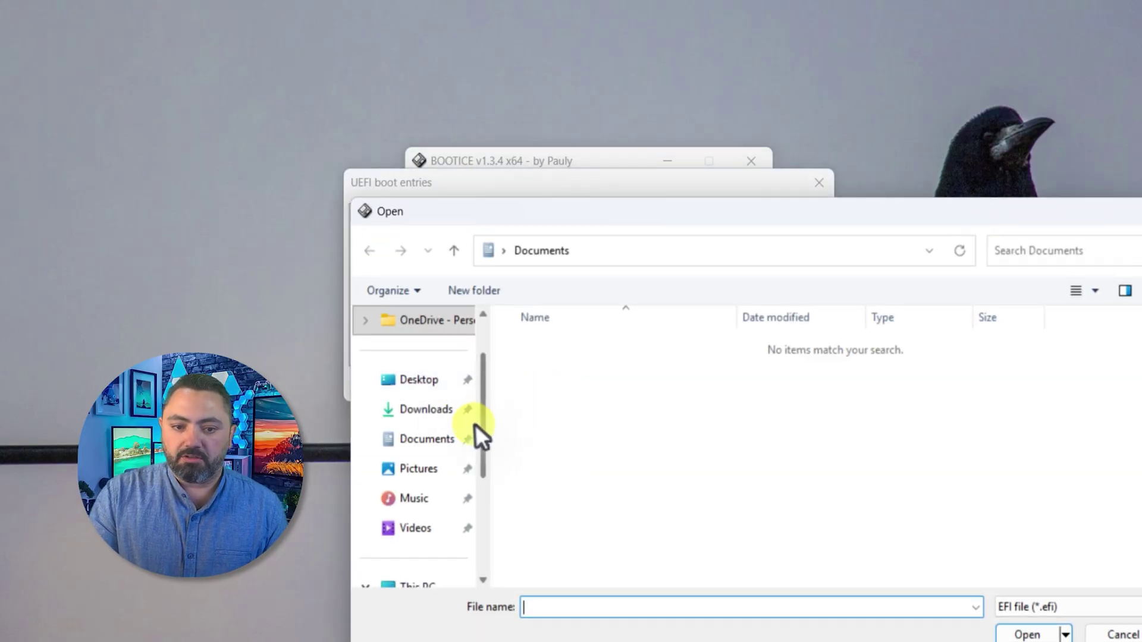
drag(484, 479, 484, 540)
click(448, 500)
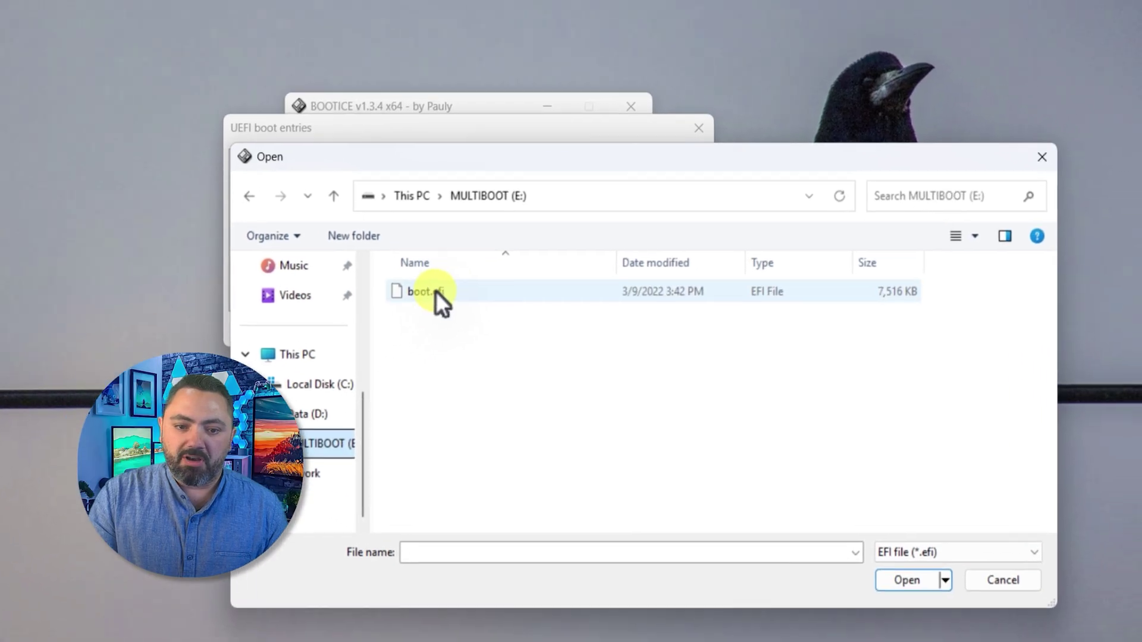
click(539, 339)
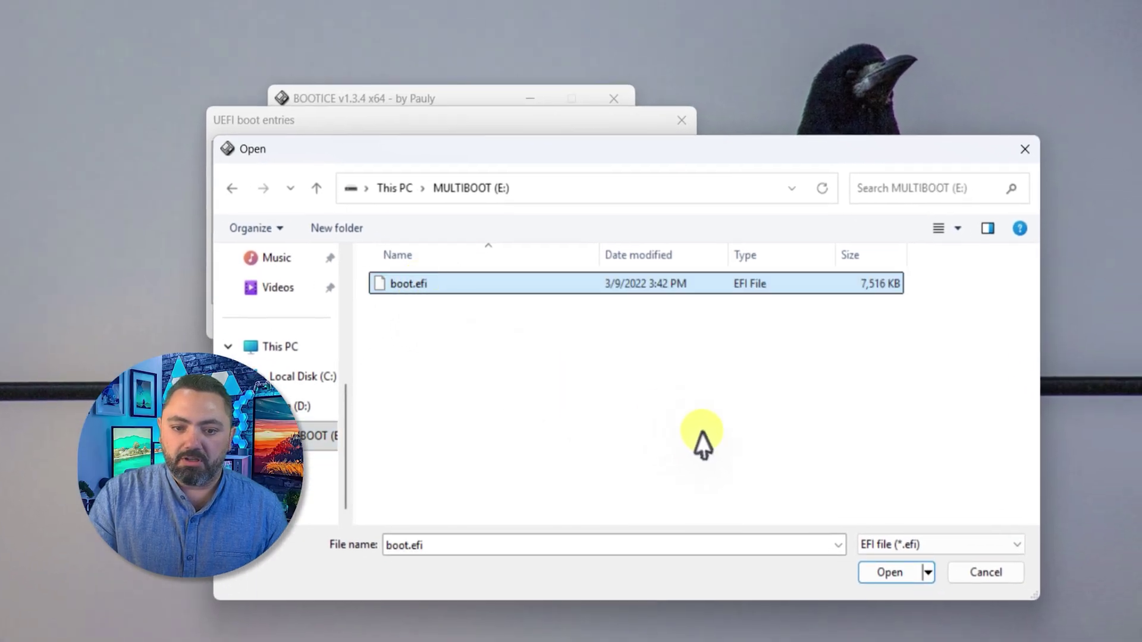
click(885, 572)
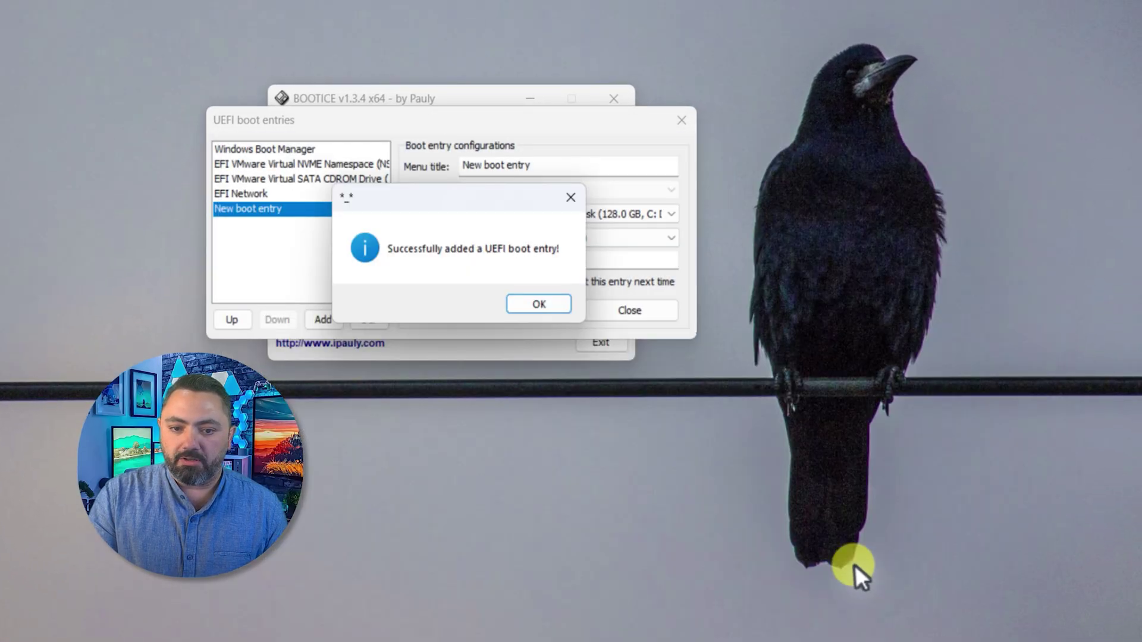
click(540, 304)
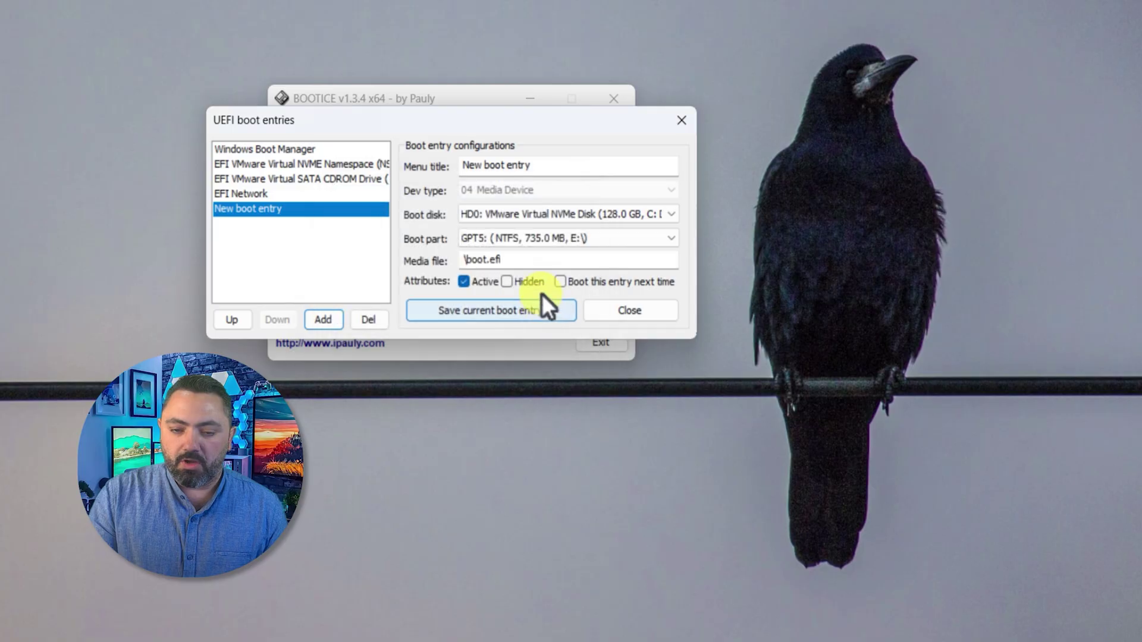
Title the new boot entry MULTIBOOT Menu, set its boot partition to GPT3 (FAT32, 500.0 MB, MULTIBOOT), save it and exit BOOTICE
drag(558, 171, 438, 162)
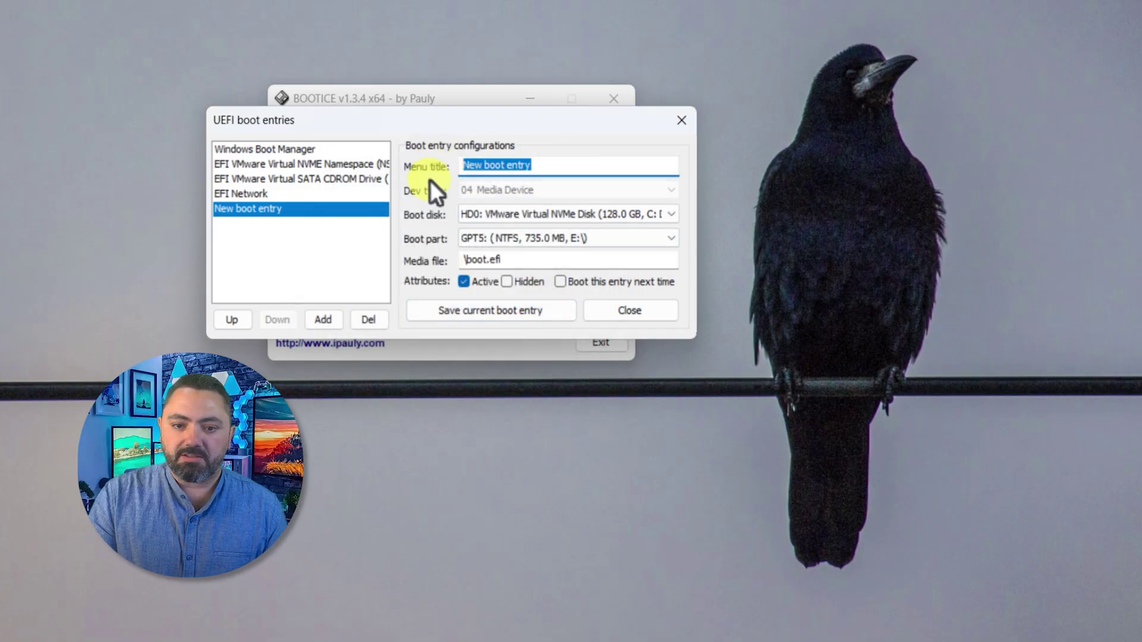
text(MULTIBO)
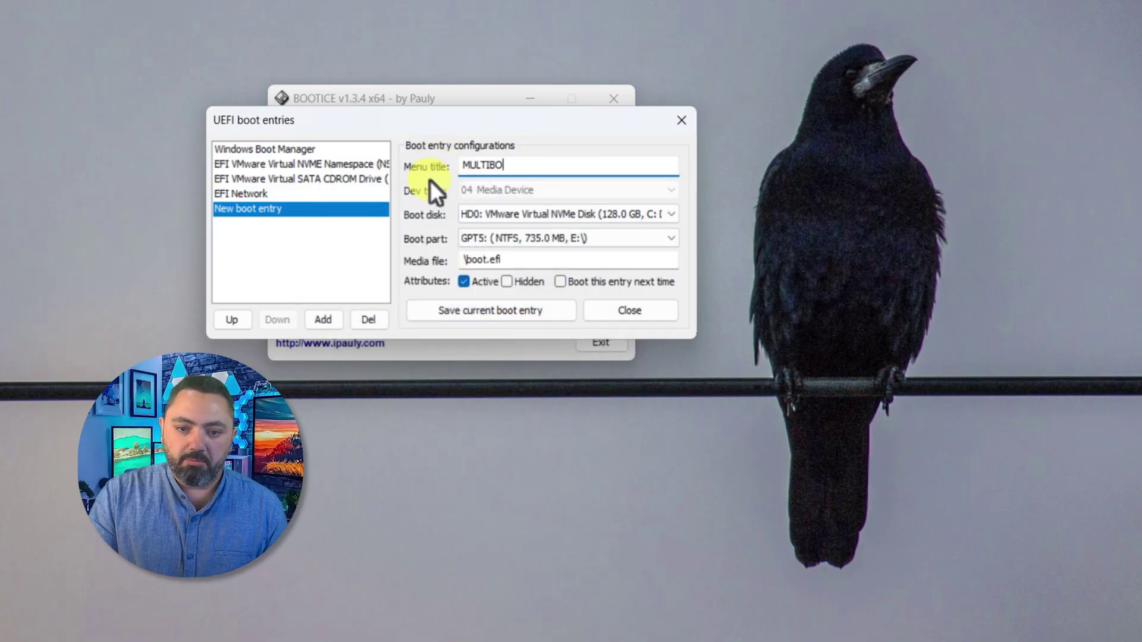
text(OT Menu)
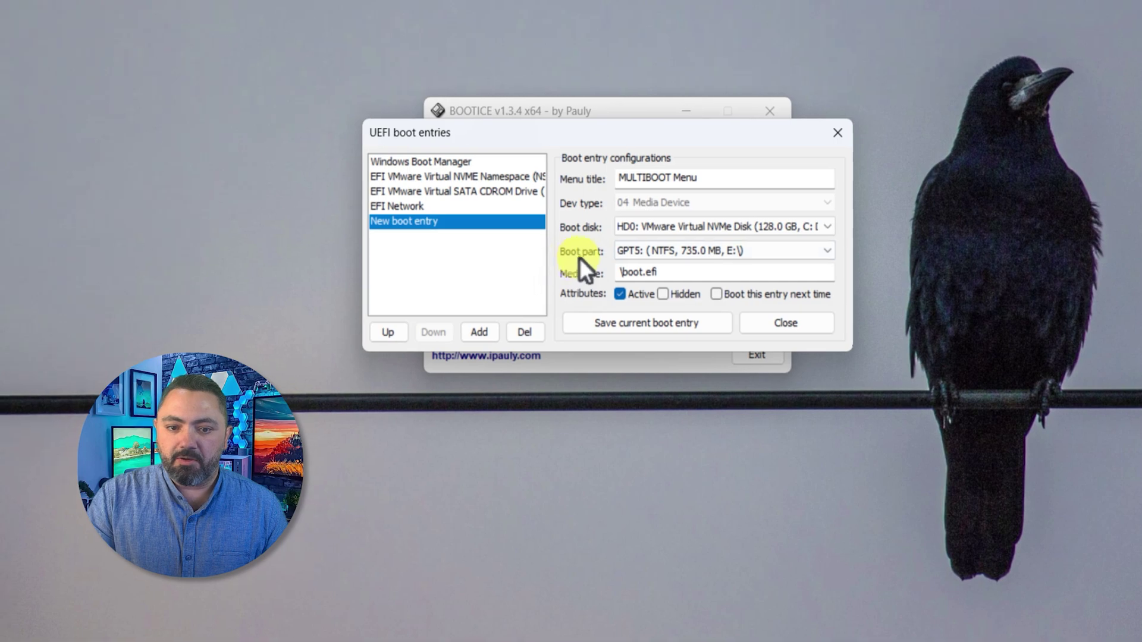
click(692, 253)
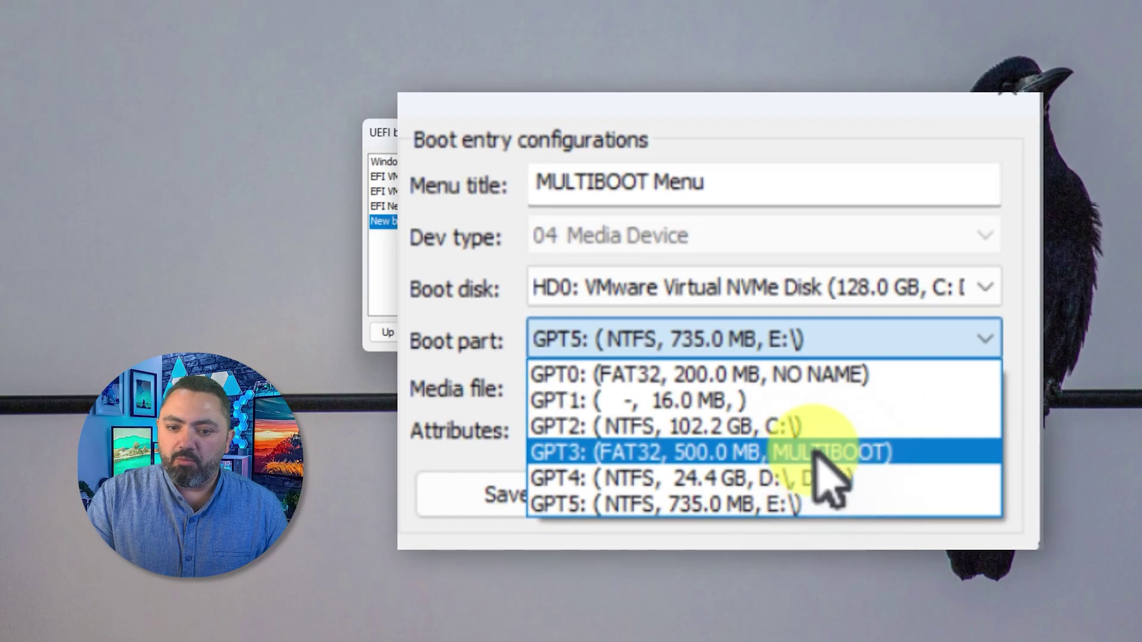
click(832, 455)
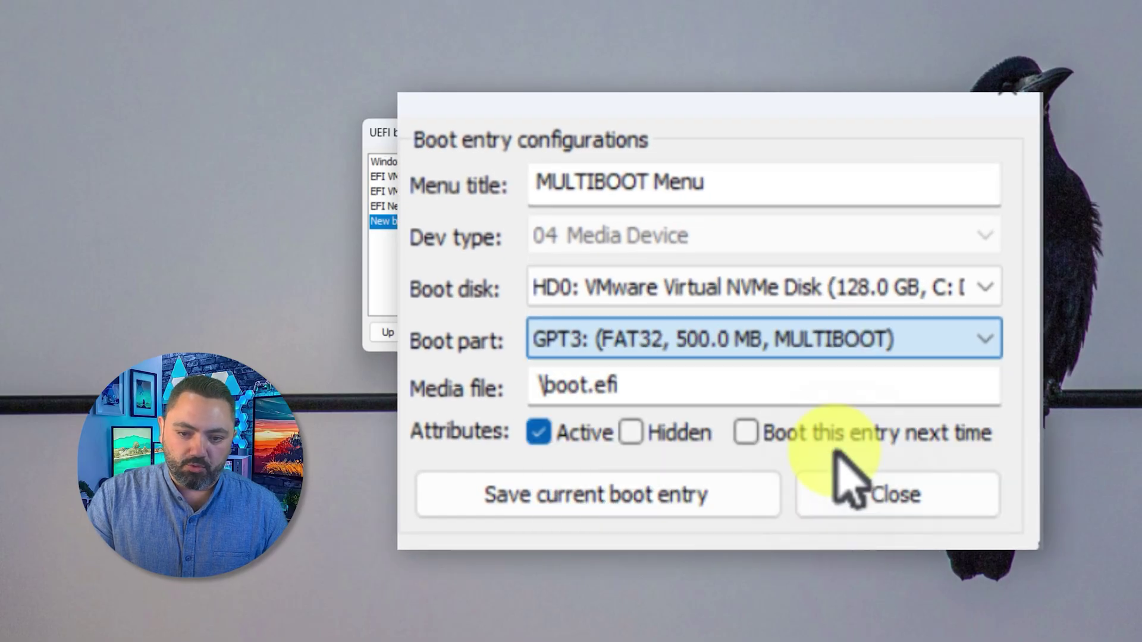
click(643, 323)
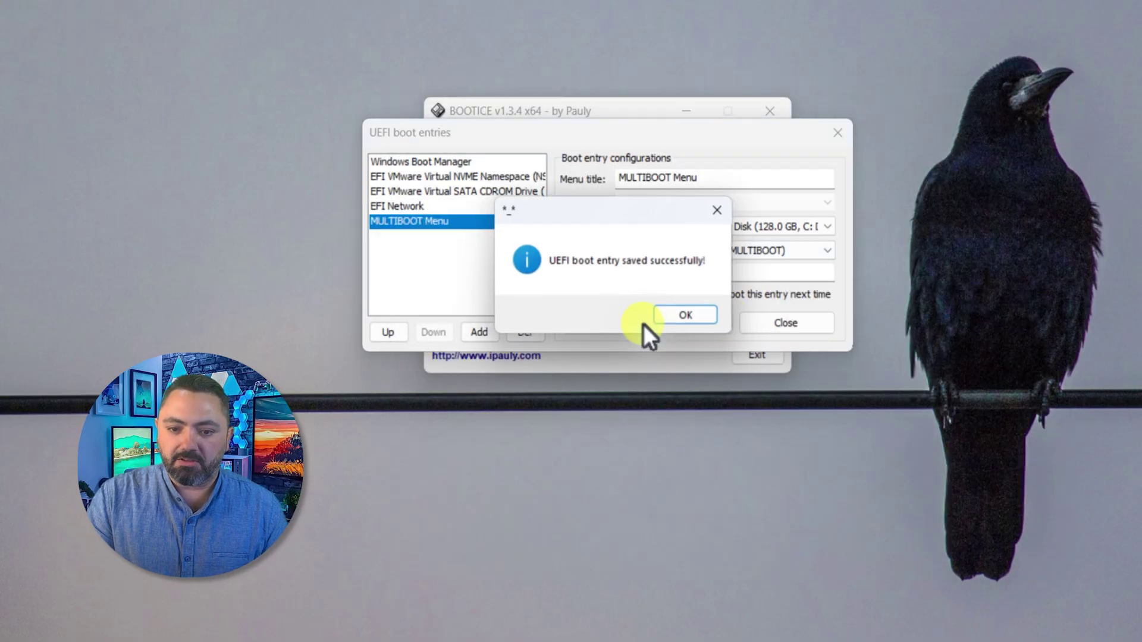
click(697, 318)
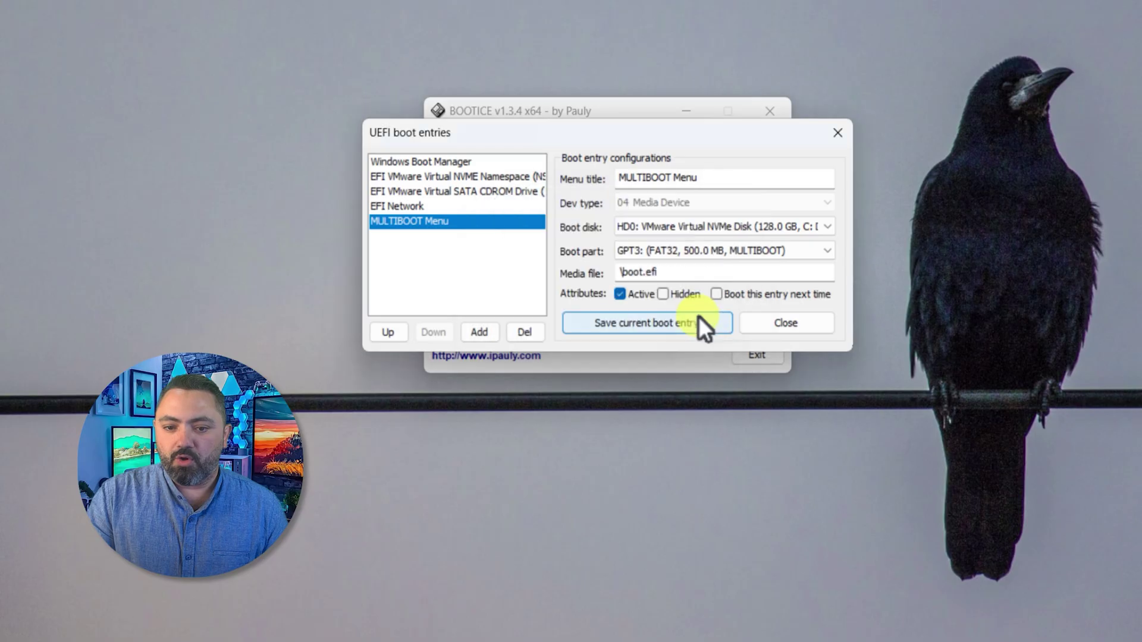
click(797, 326)
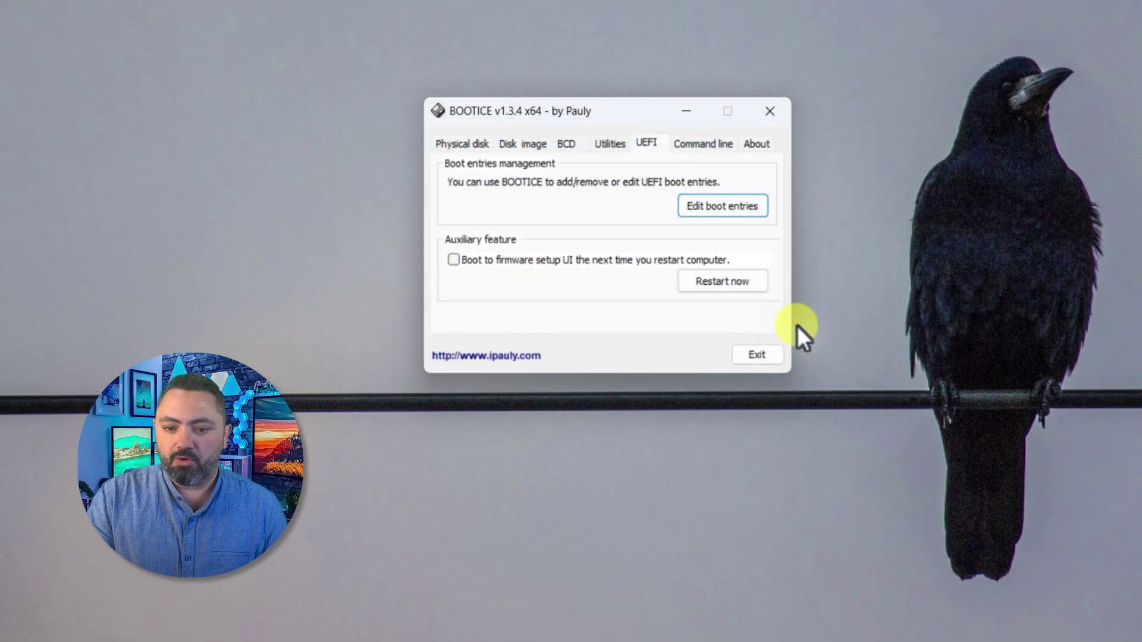
click(756, 356)
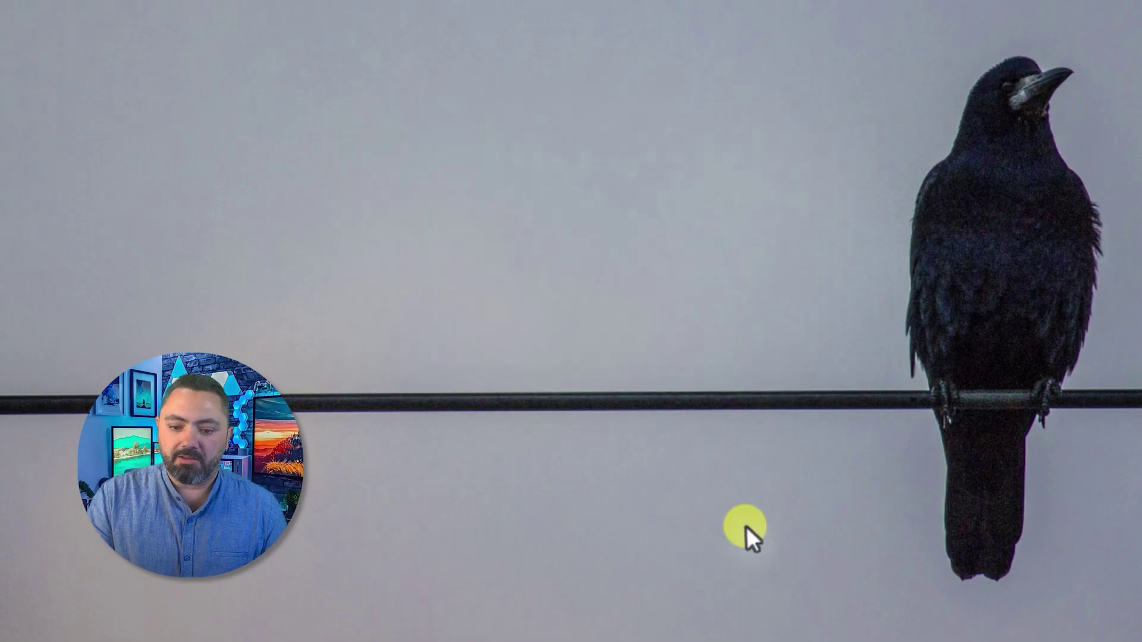
In the Downloads folder, cut the disc images HBCD_PE_x64, Win11_25H2_English_x64 and ubuntu-25.10-desktop-amd64
mouse_move(639, 628)
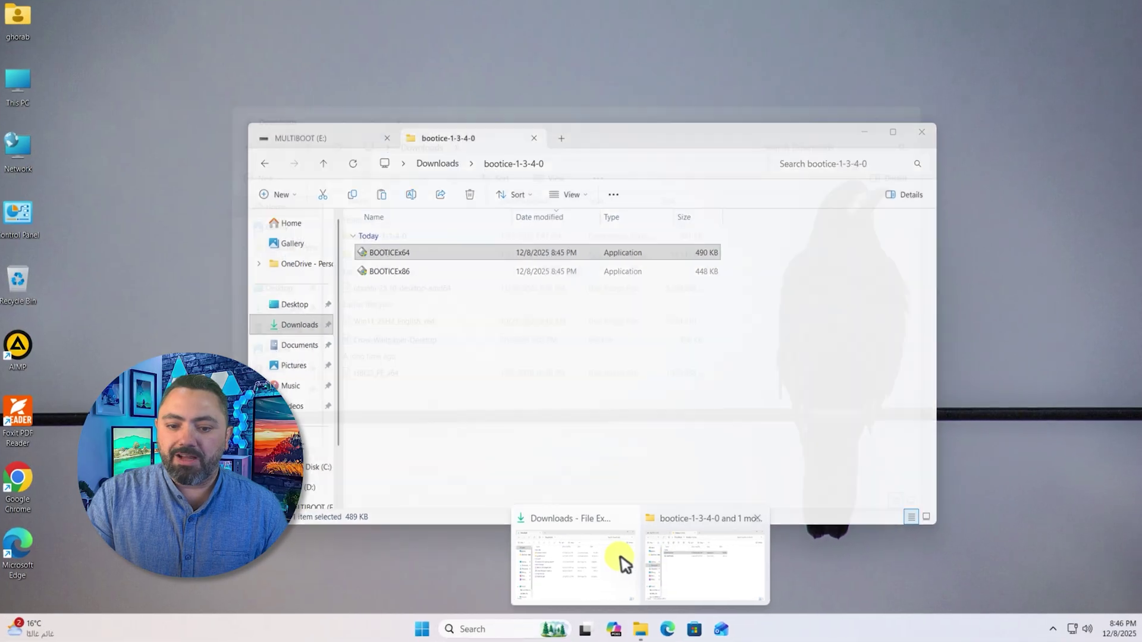
click(613, 543)
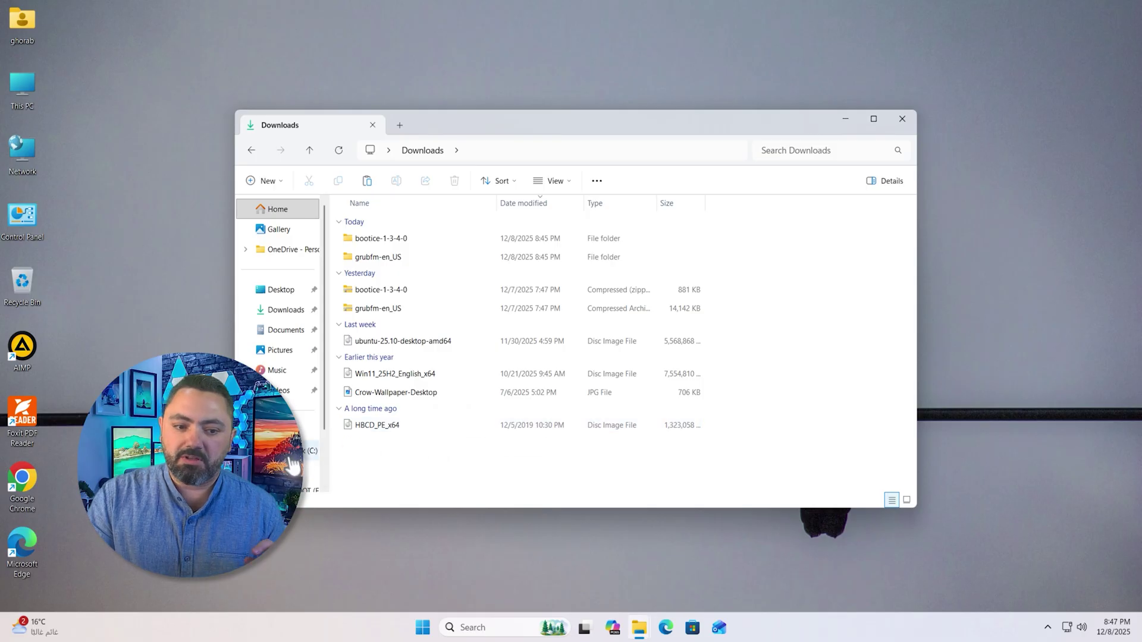
click(388, 430)
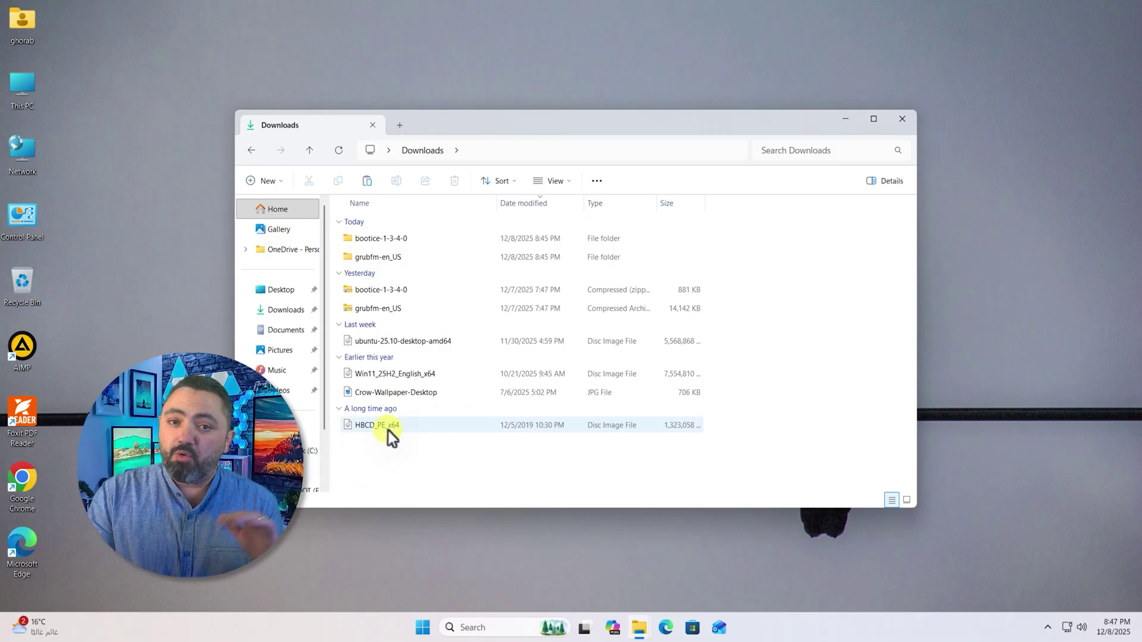
click(383, 432)
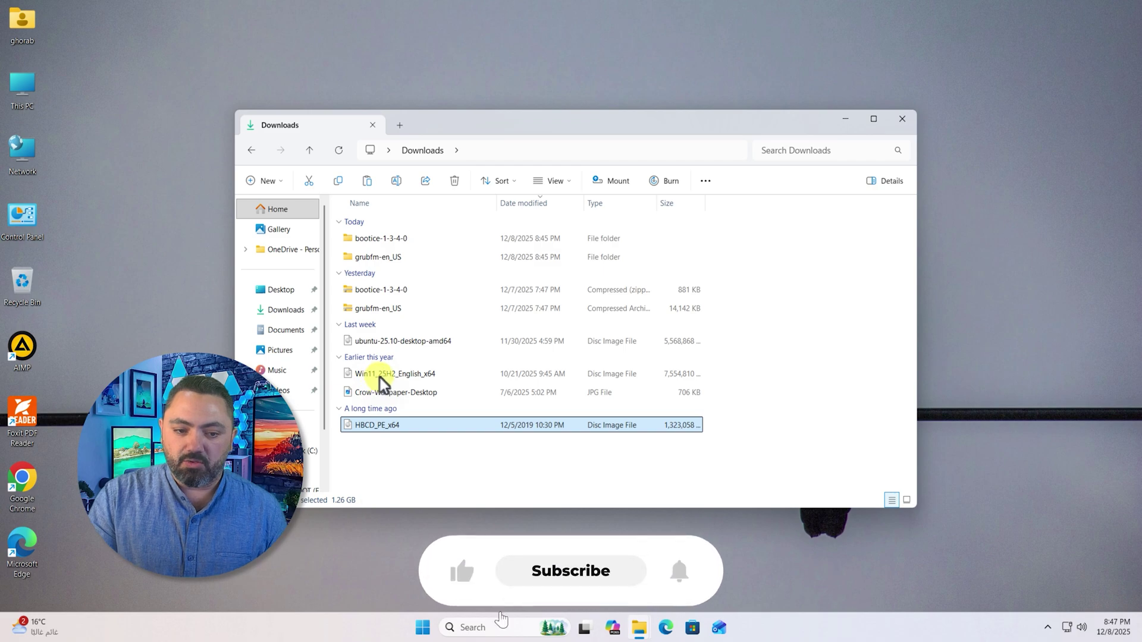
ctrl+click(373, 373)
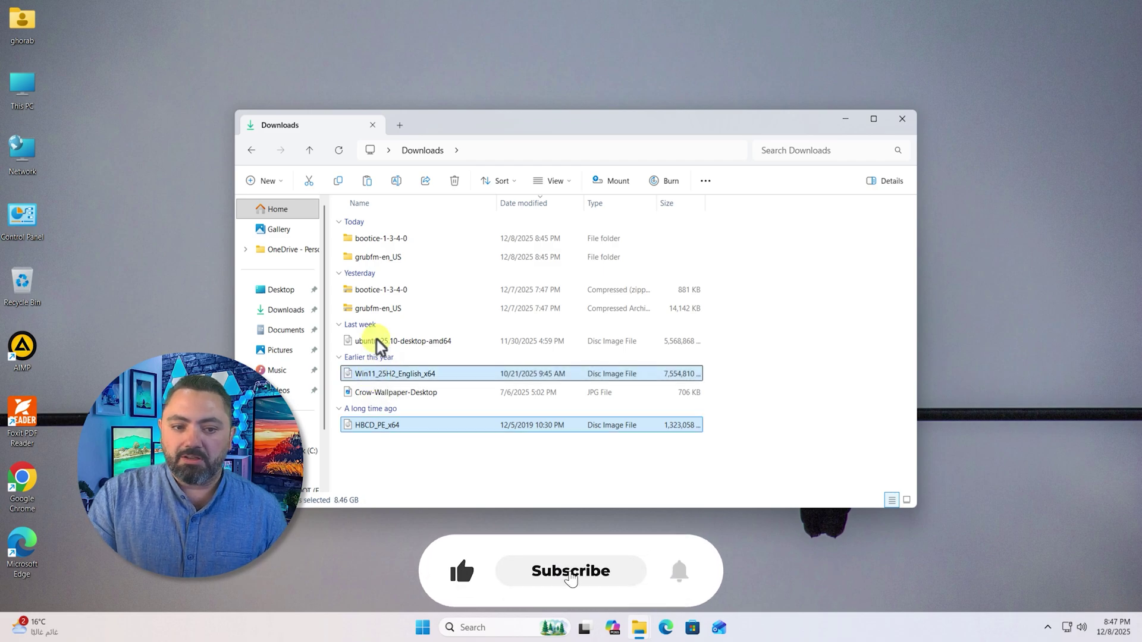
ctrl+click(376, 341)
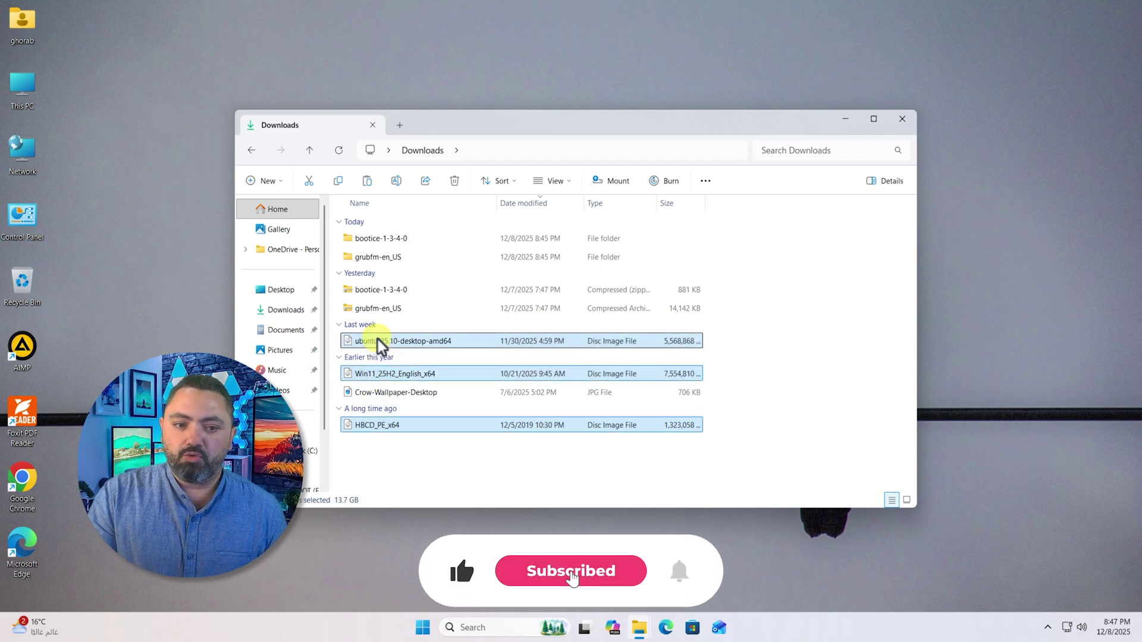
click(333, 184)
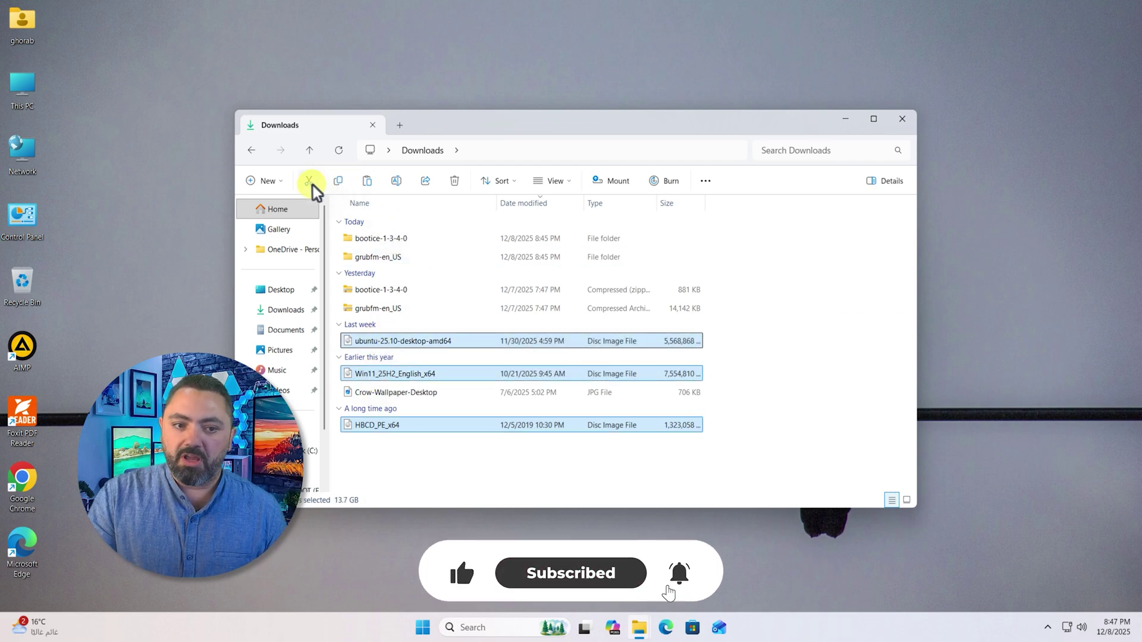
Create a folder named ISO on the Data (D:) drive and move the cut disc images into it
click(295, 472)
click(275, 181)
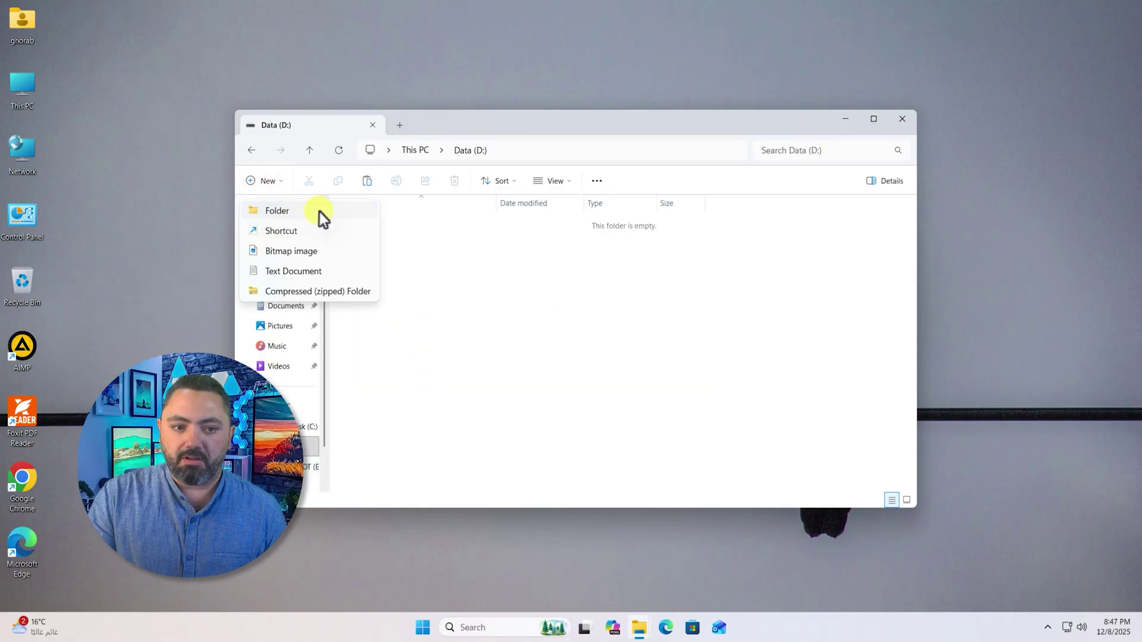
click(319, 212)
text(ISO)
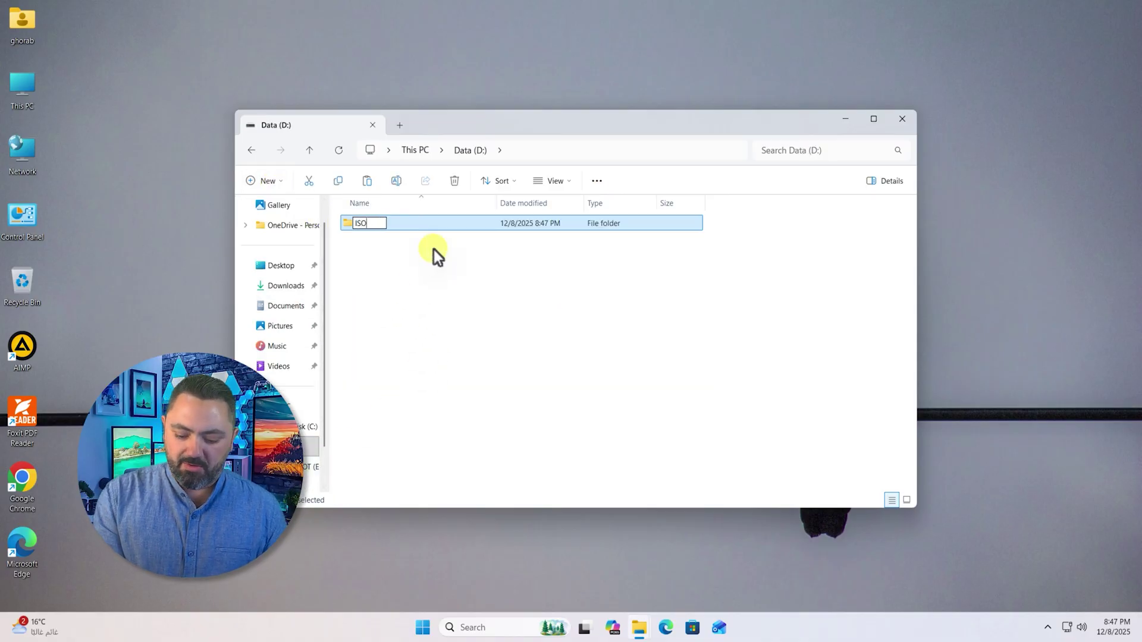
key(Return)
key(Return)
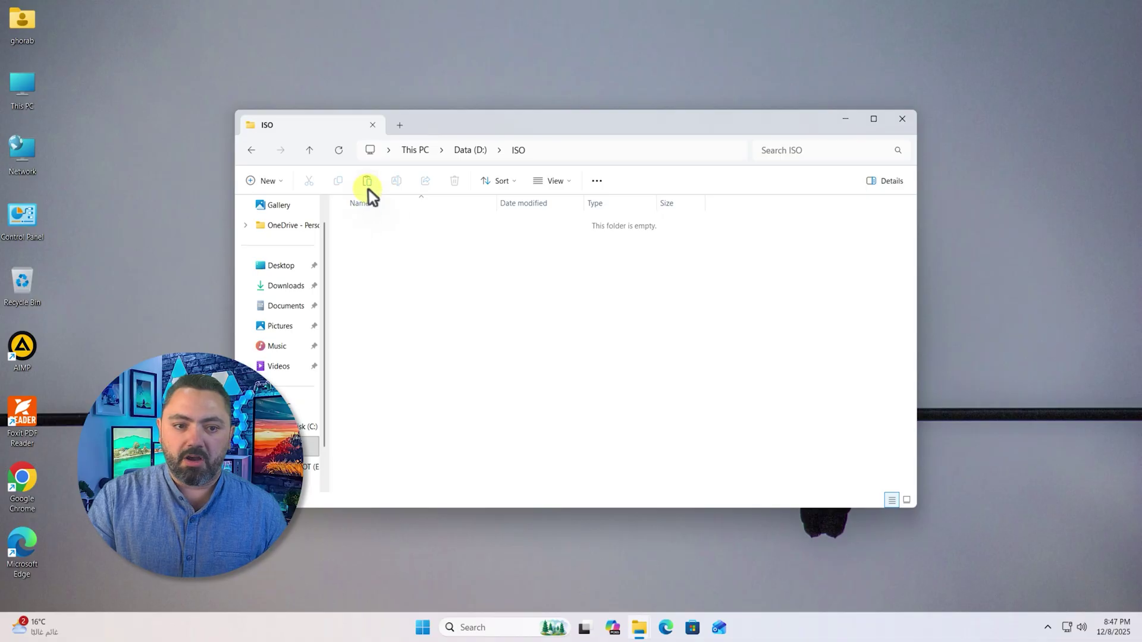
click(367, 183)
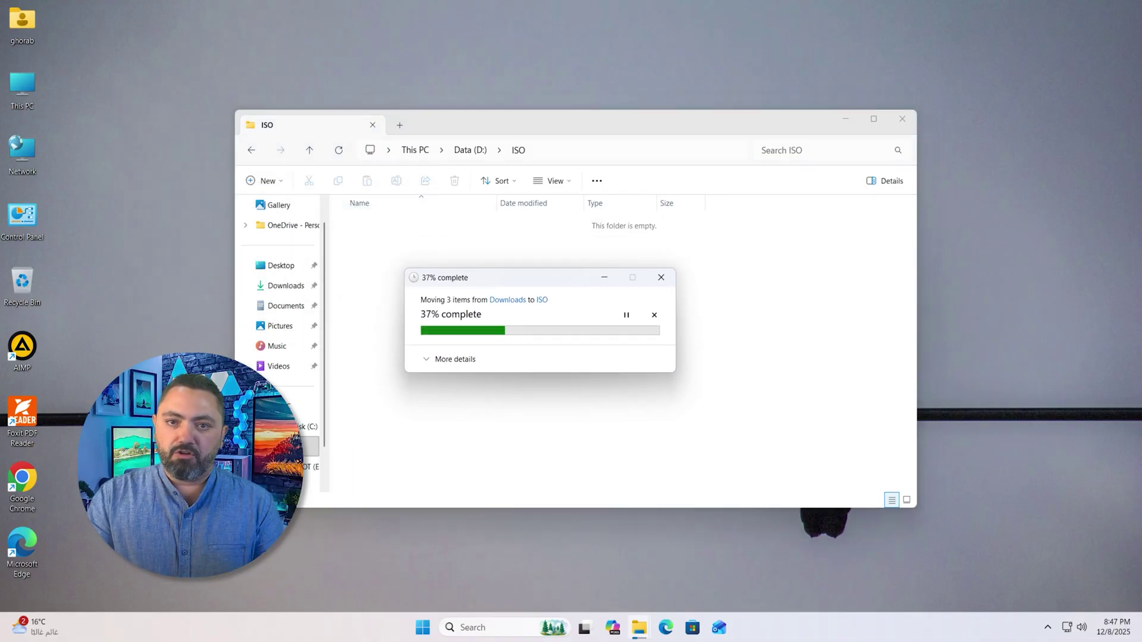
click(894, 123)
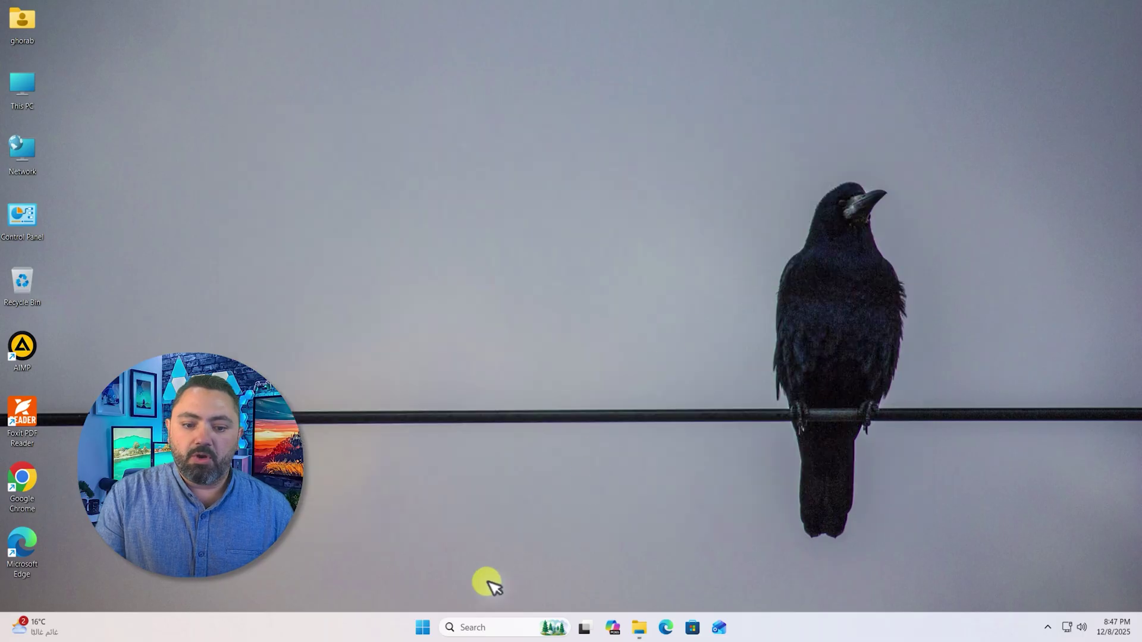
Restart the computer to reach the firmware Boot Manager
click(423, 626)
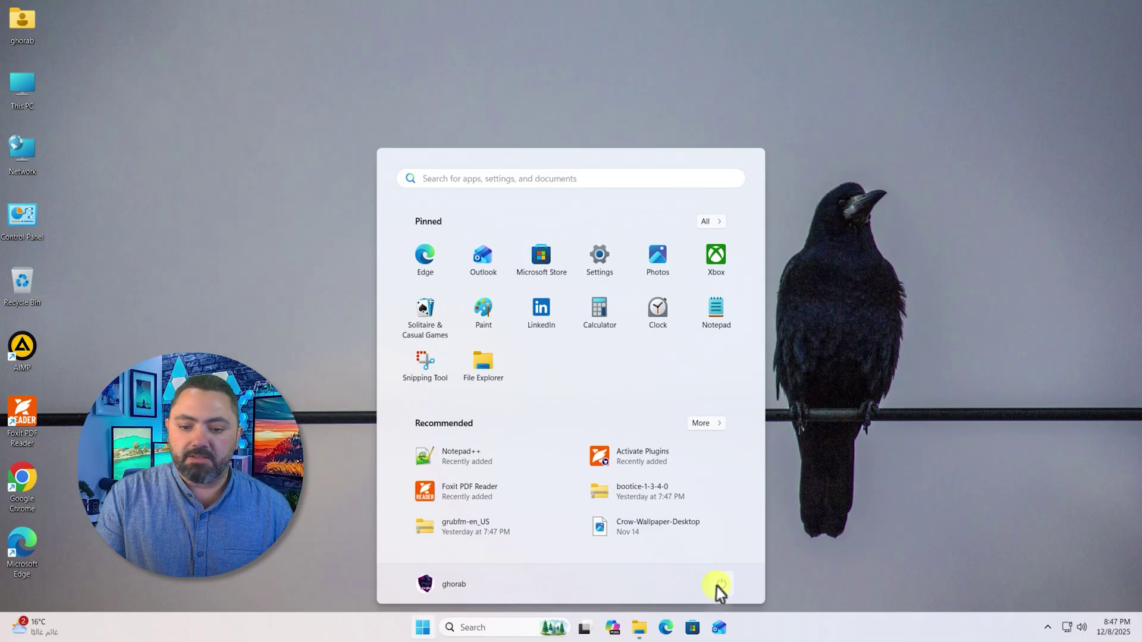
click(720, 585)
click(737, 558)
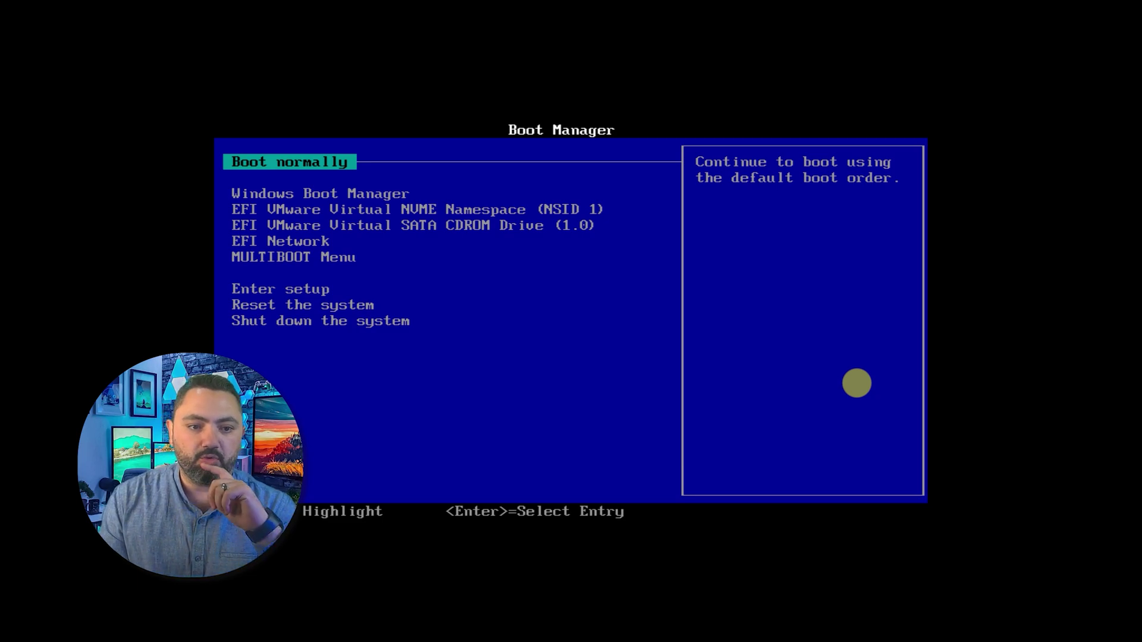
Boot the MULTIBOOT Menu entry from the Boot Manager
key(Down)
key(Down)
key(Down)
key(Down)
key(Down)
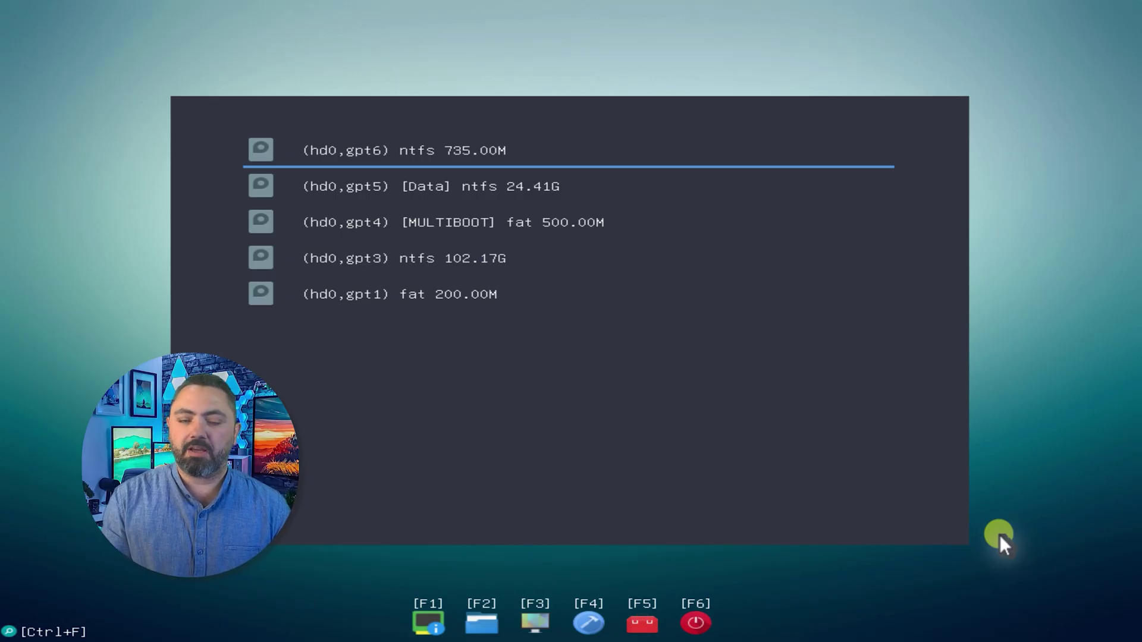
Open the ISO folder on the Data partition (hd0,gpt5) and highlight Win11_25H2_English_x64.iso
key(Down)
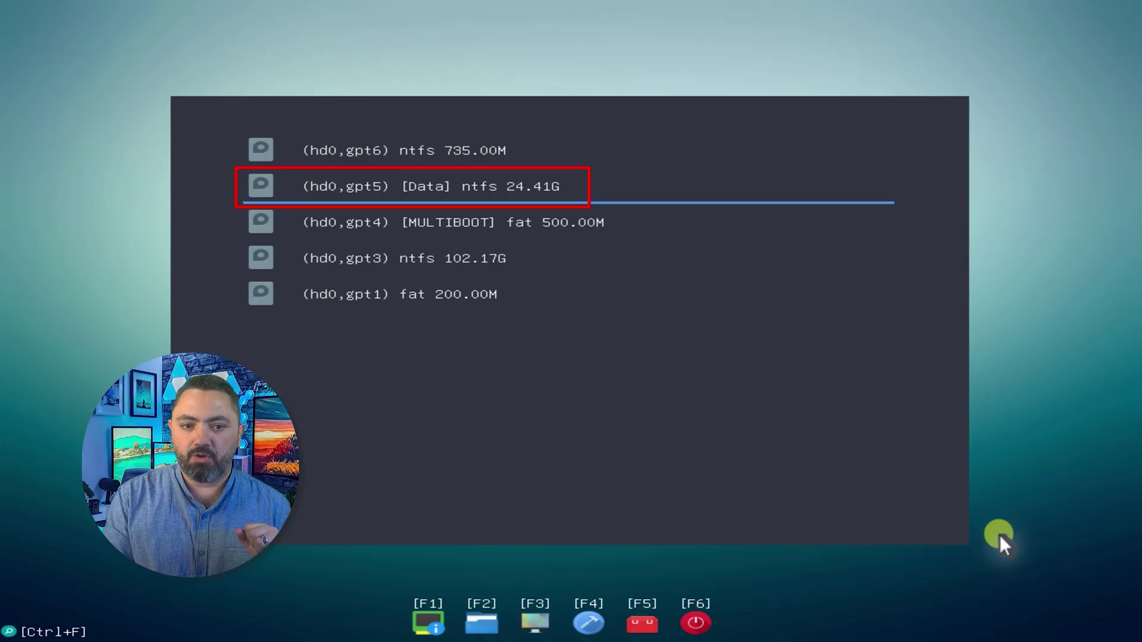
key(Return)
key(Down)
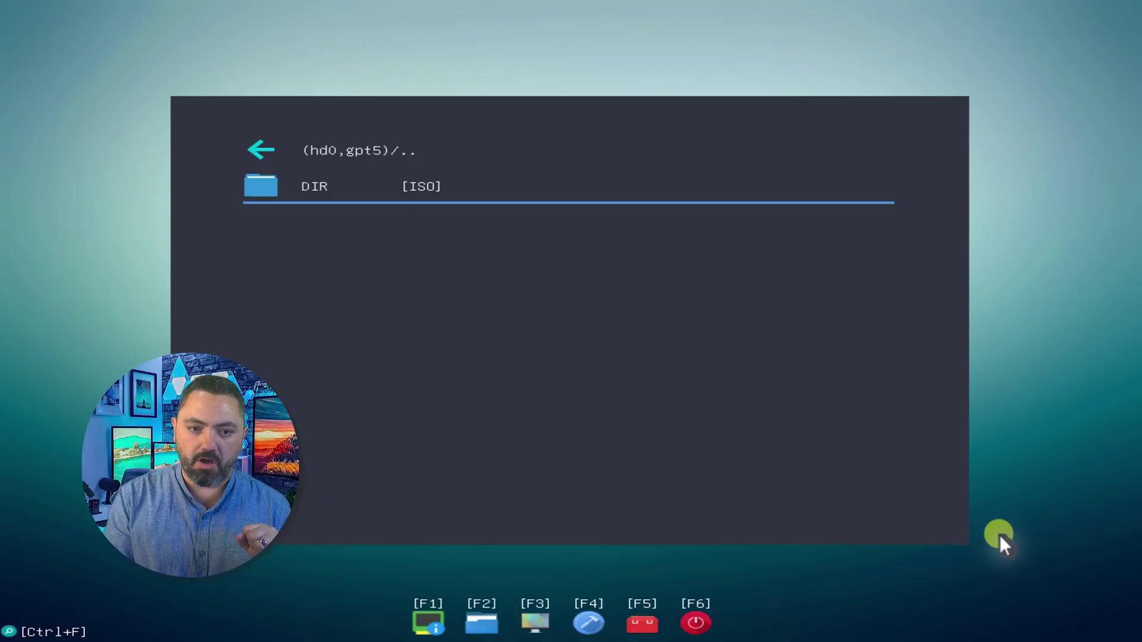
key(Return)
key(Down)
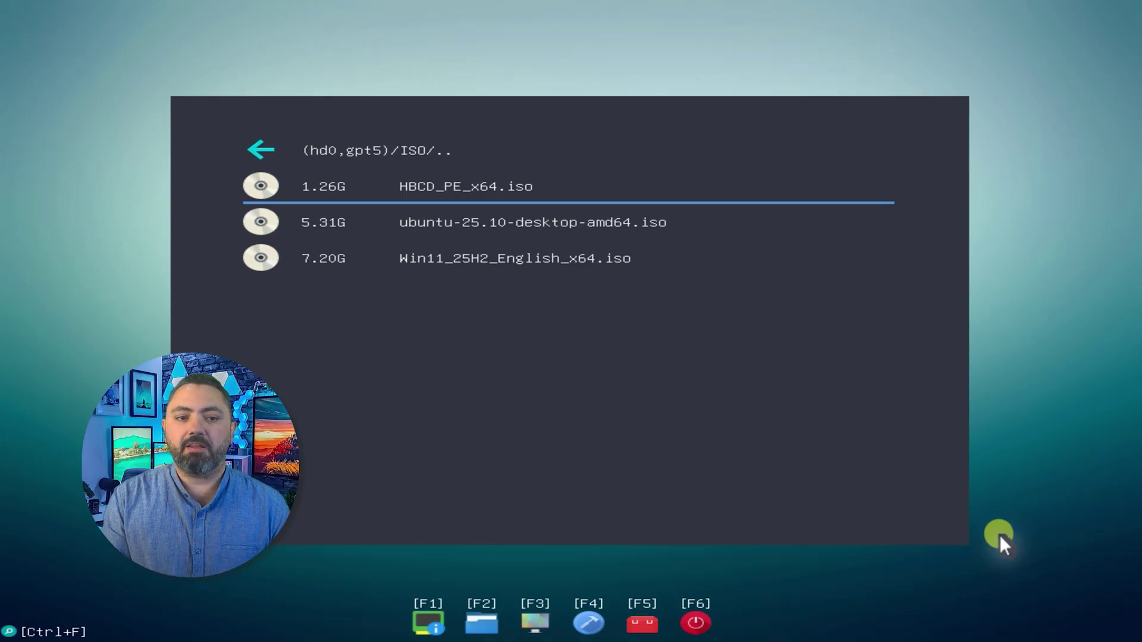
key(Down)
key(Down)
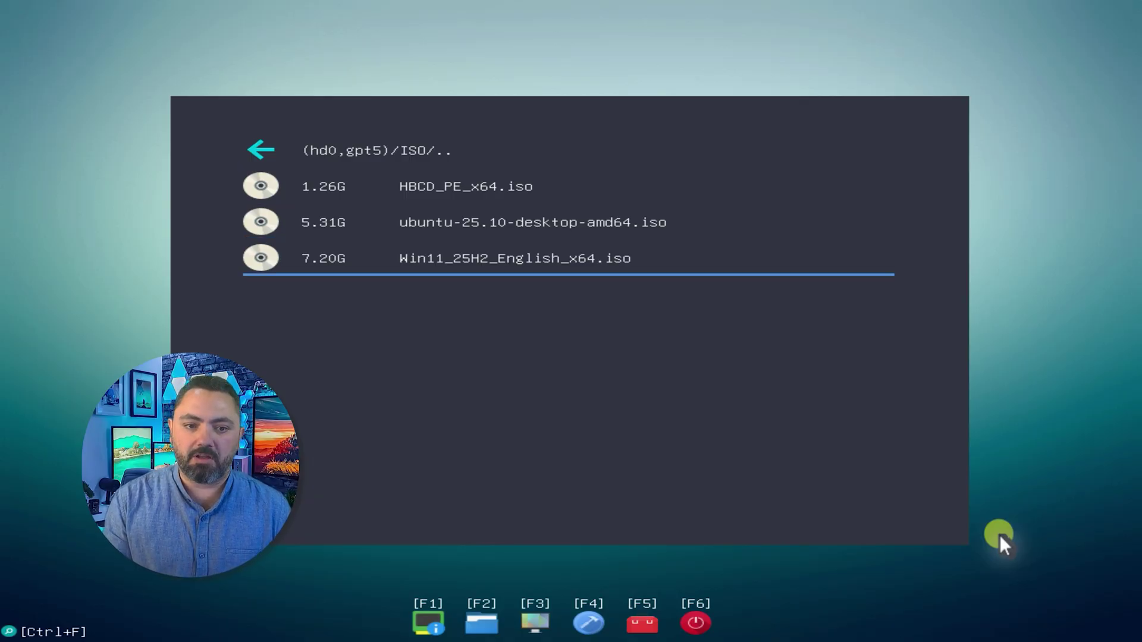
Boot Windows PE from HBCD_PE_x64.iso in the ISO folder
key(Up)
key(Up)
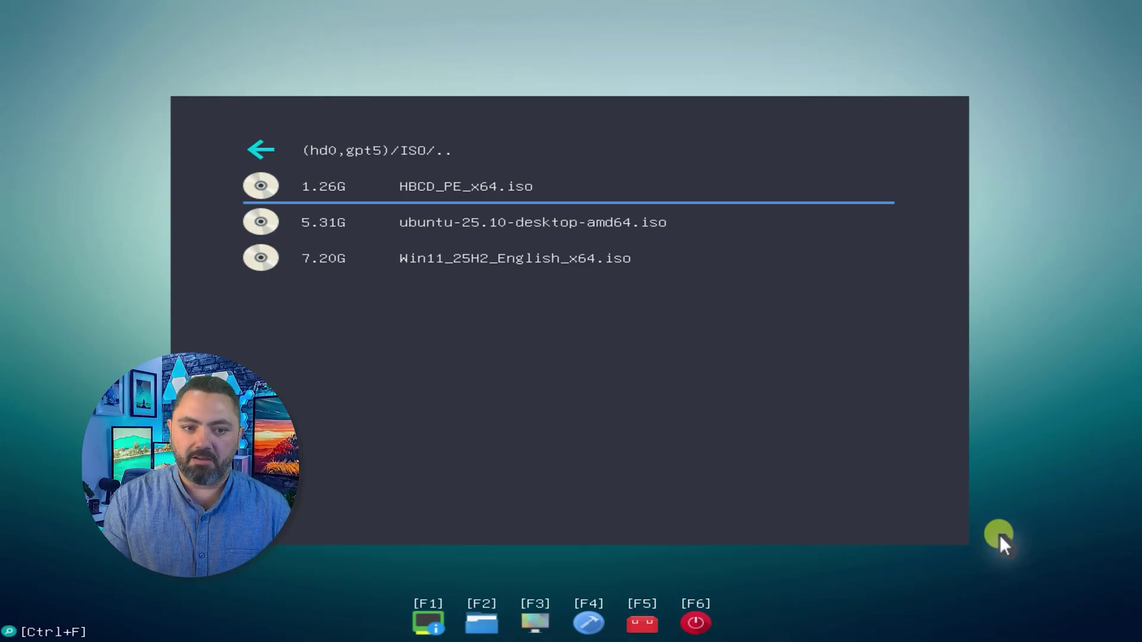
key(Return)
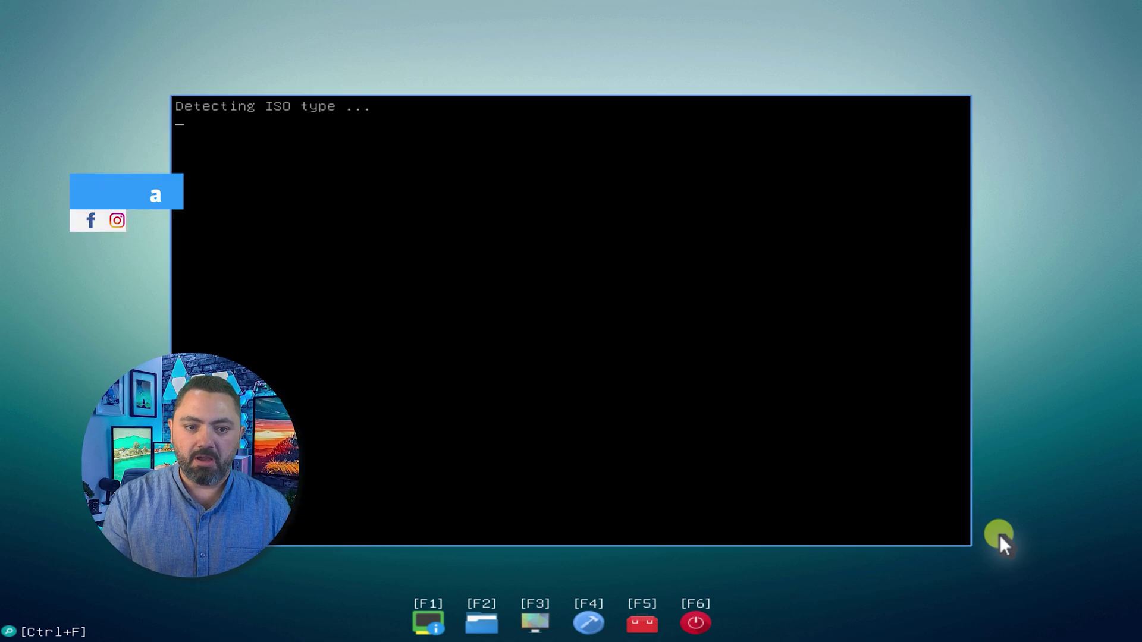
key(Down)
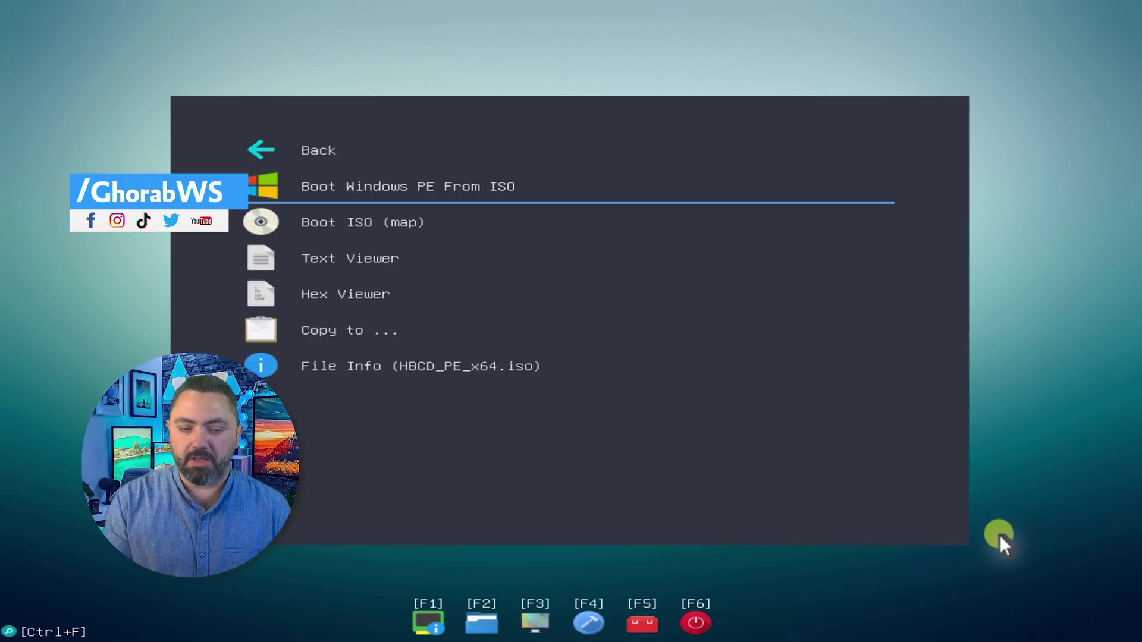
key(Return)
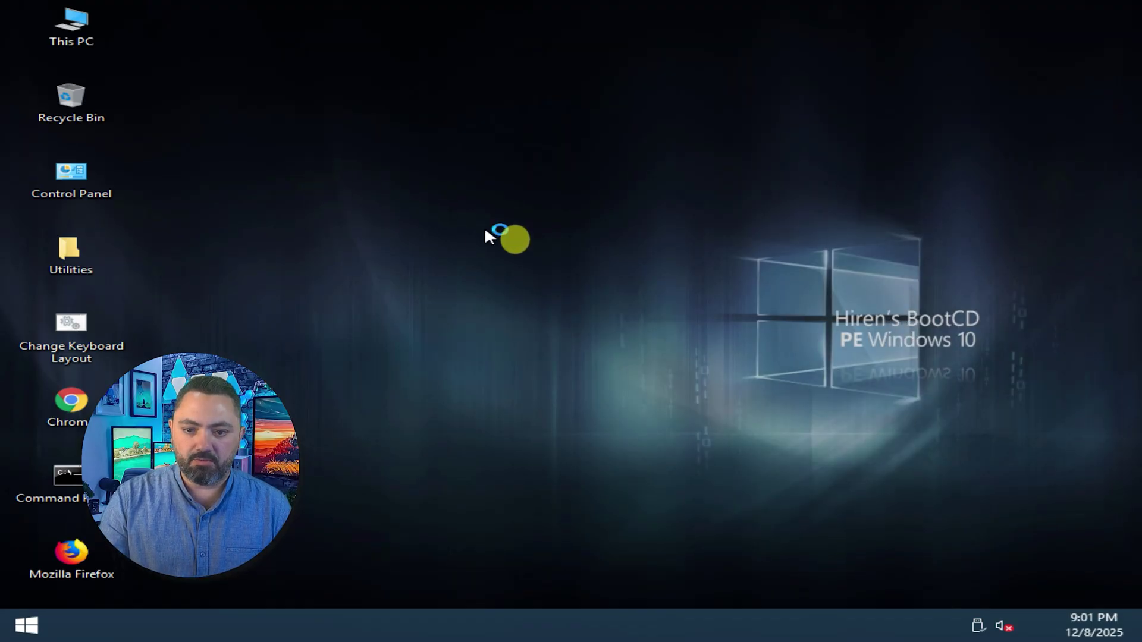
Examine the drives listed in This PC on the Hiren's BootCD PE desktop and close the window
click(492, 429)
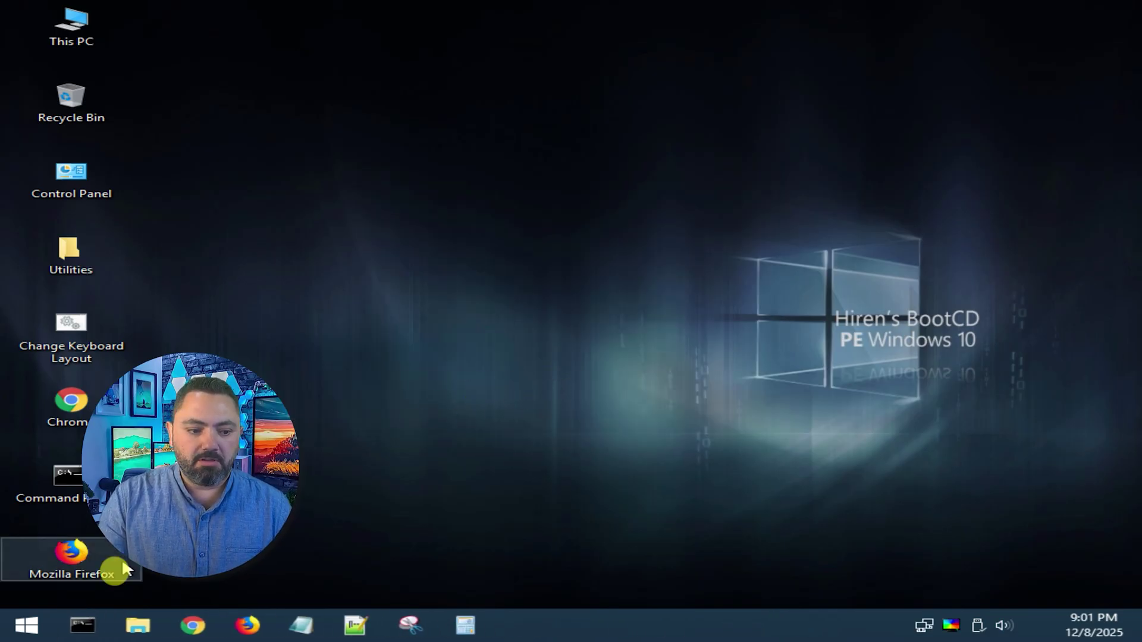
click(48, 621)
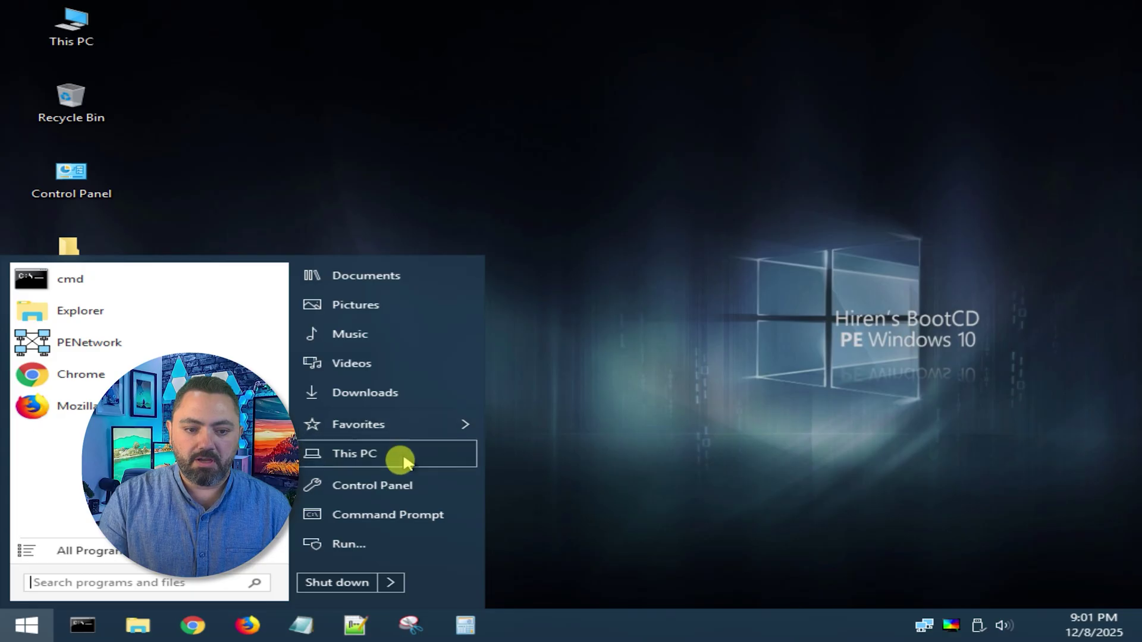
click(384, 459)
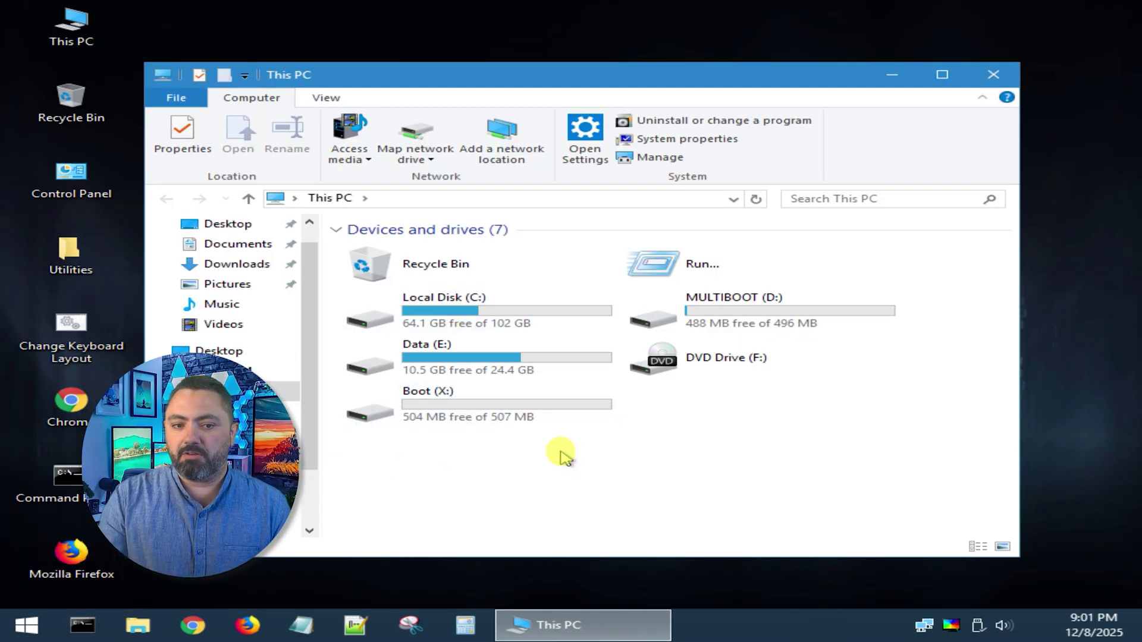
click(994, 74)
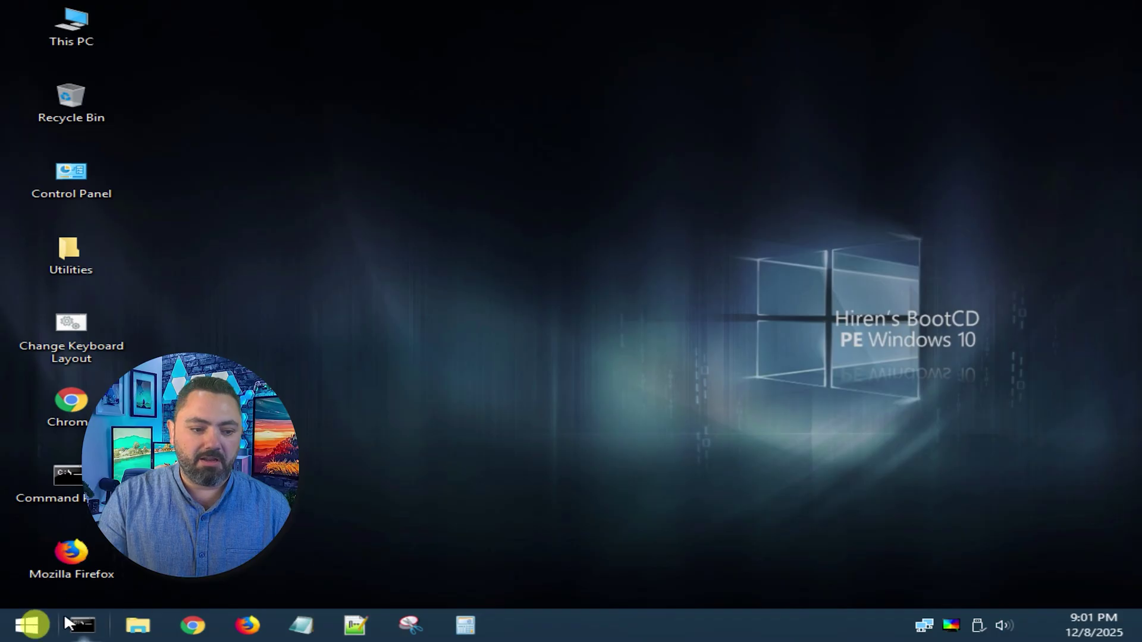
Restart the computer from the Hiren's BootCD PE desktop
click(36, 624)
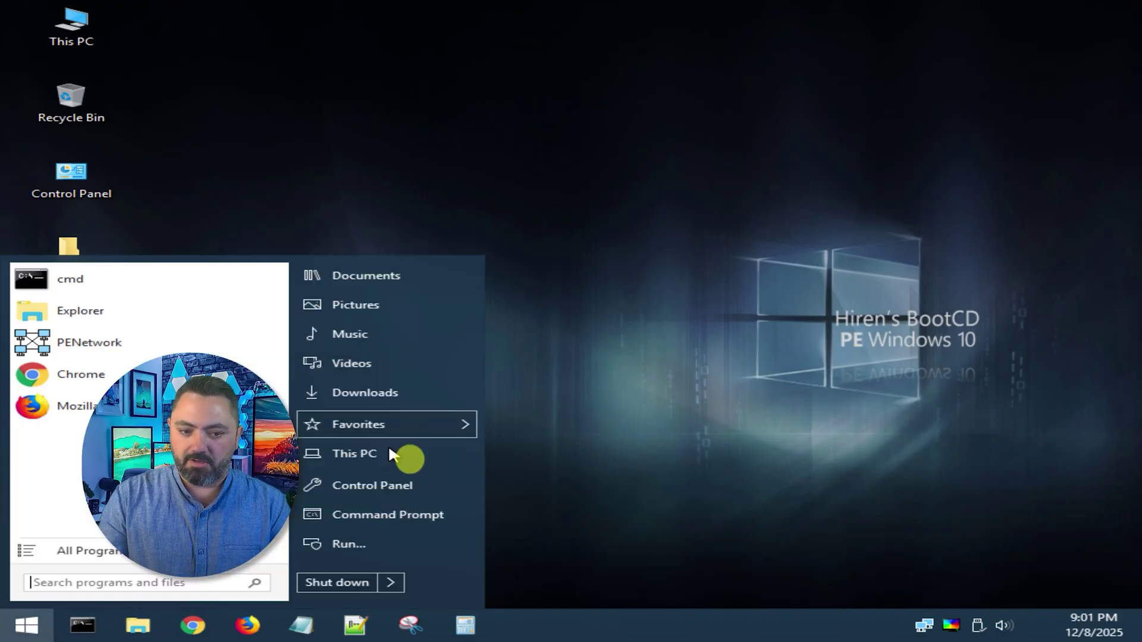
click(693, 287)
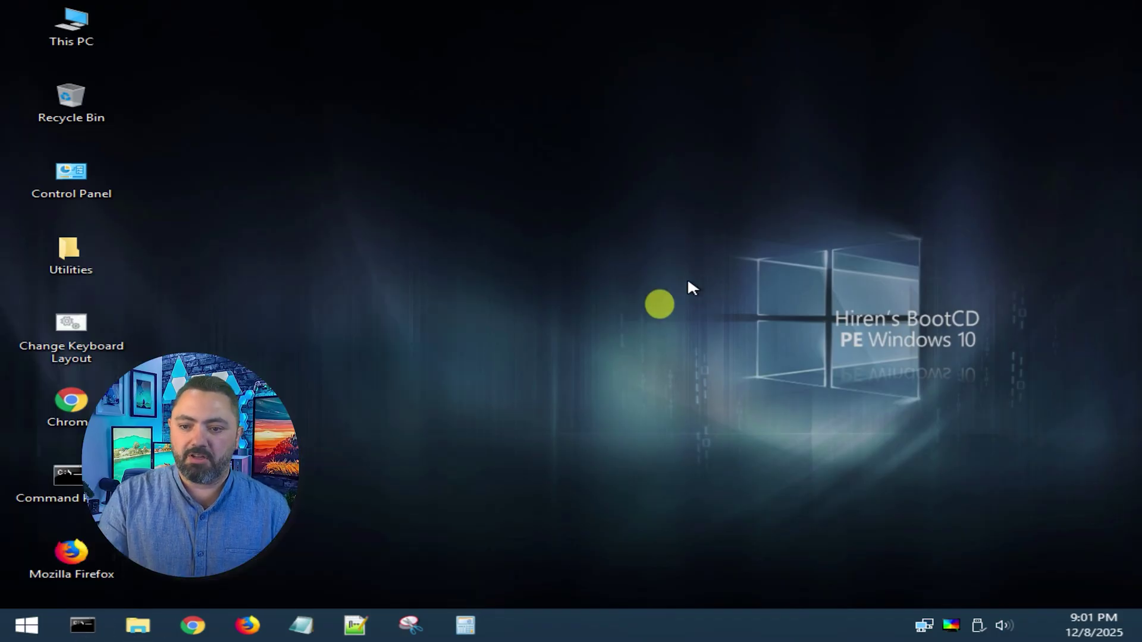
click(26, 624)
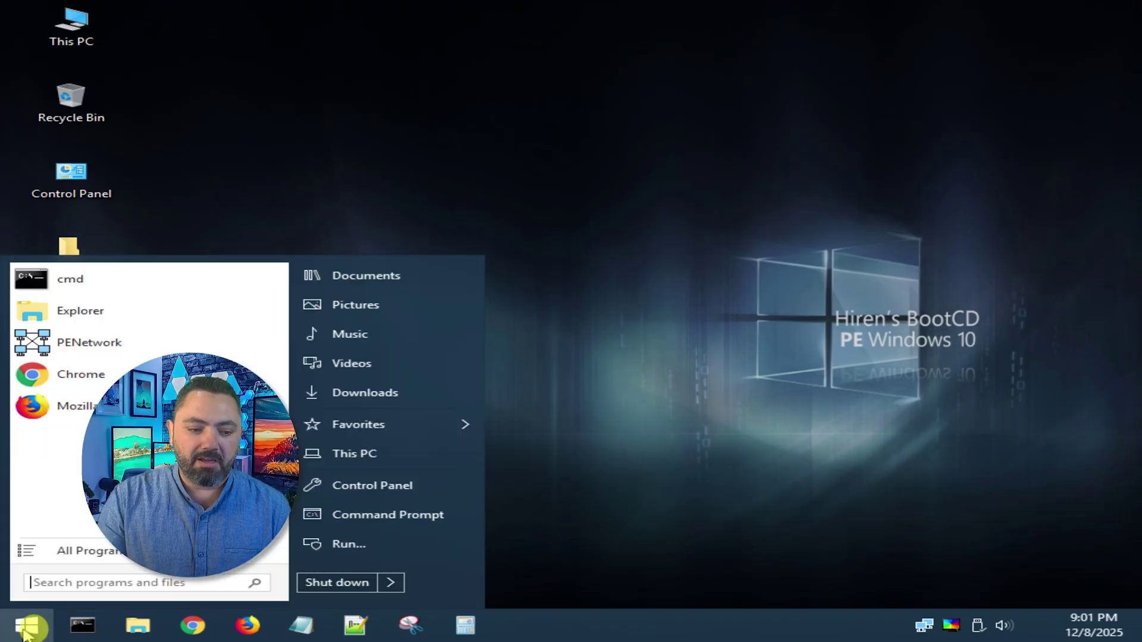
mouse_move(389, 586)
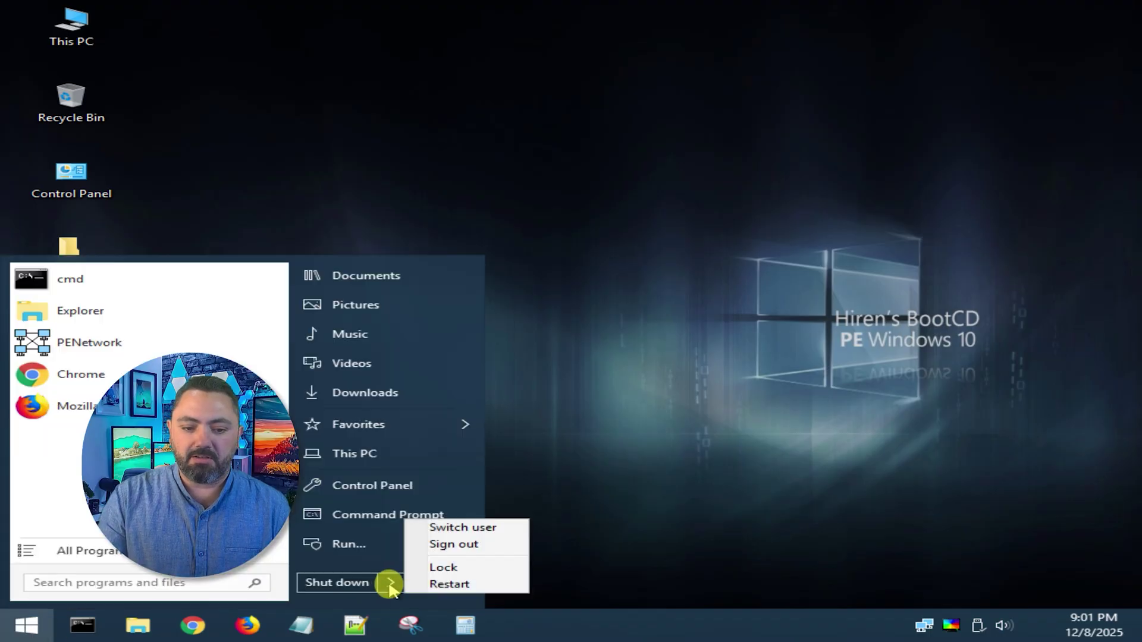
click(475, 583)
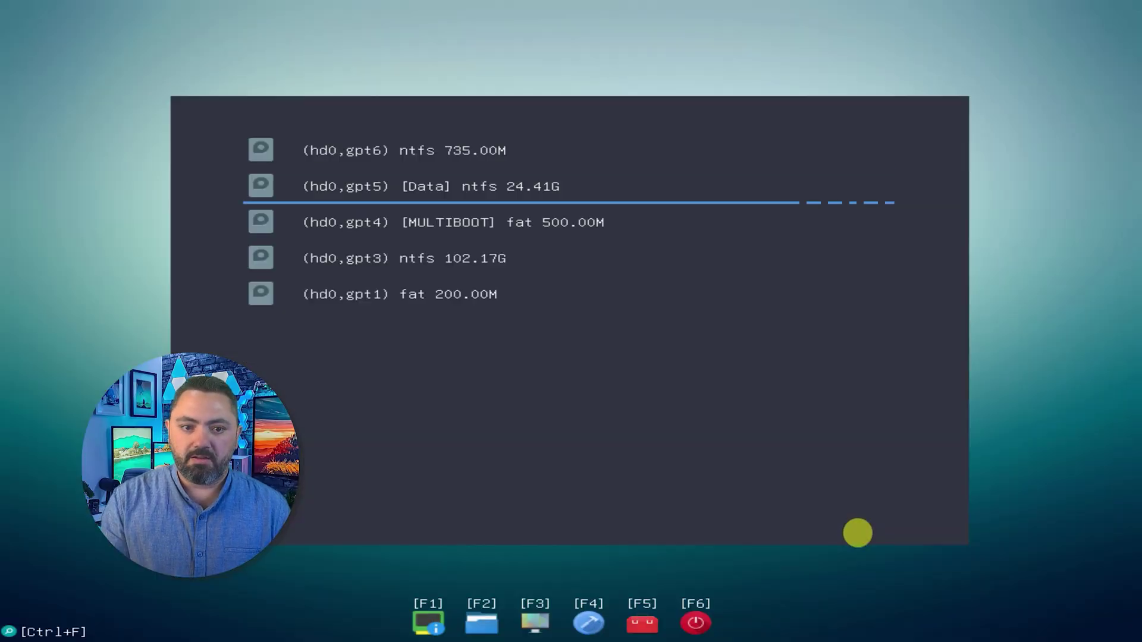
Open the ISO folder on the Data partition (hd0,gpt5) and boot Windows from Win11_25H2_English_x64.iso
key(Return)
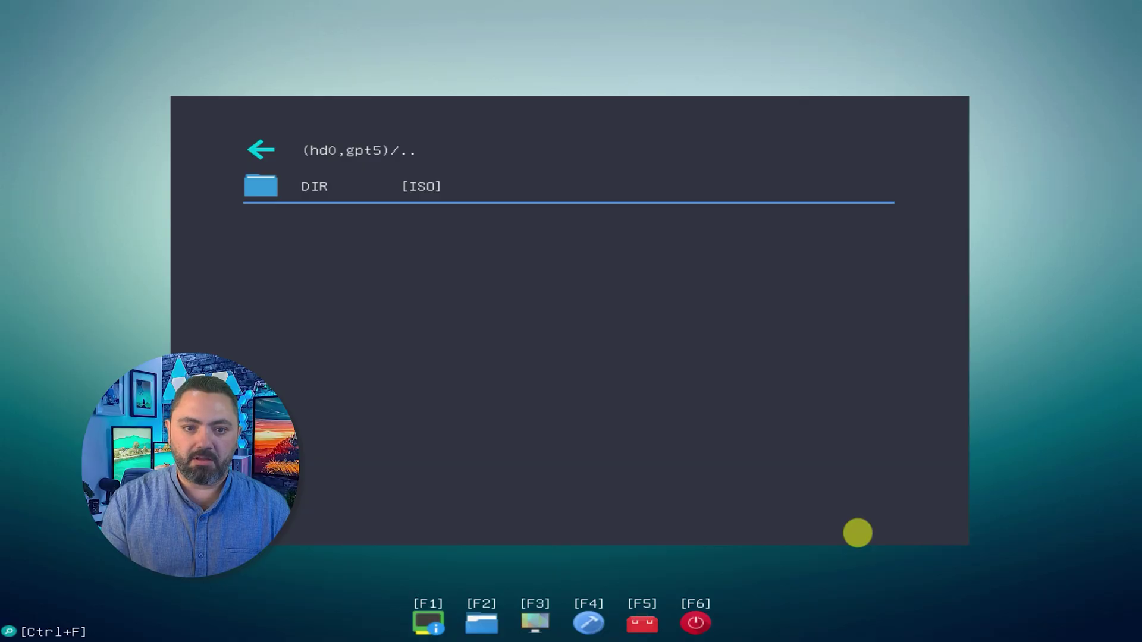
key(Return)
key(Down)
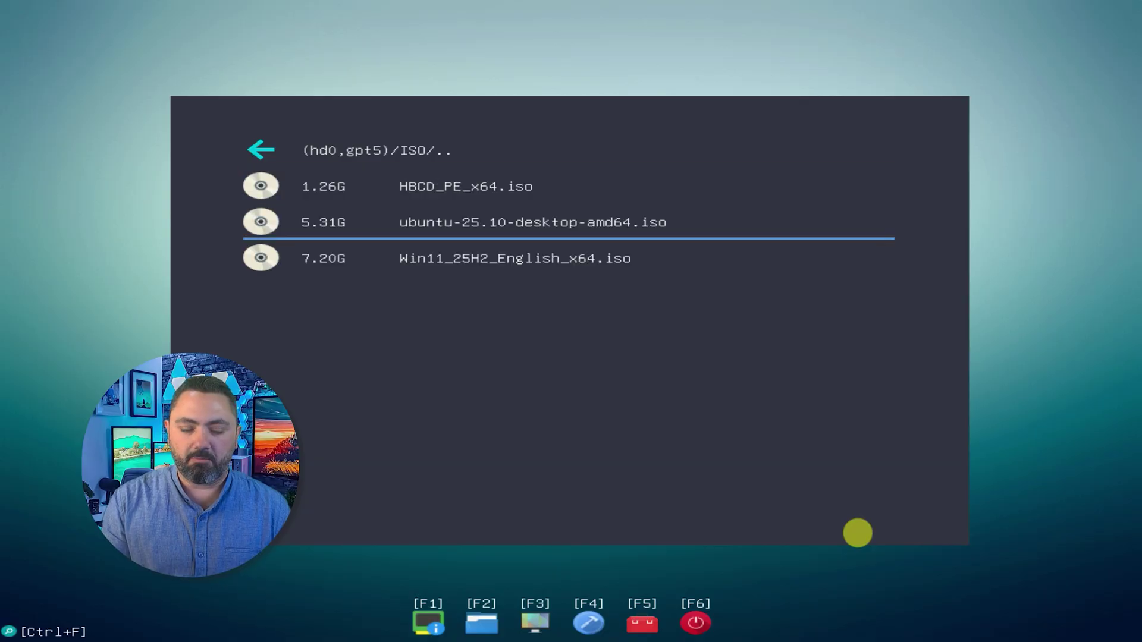
key(Down)
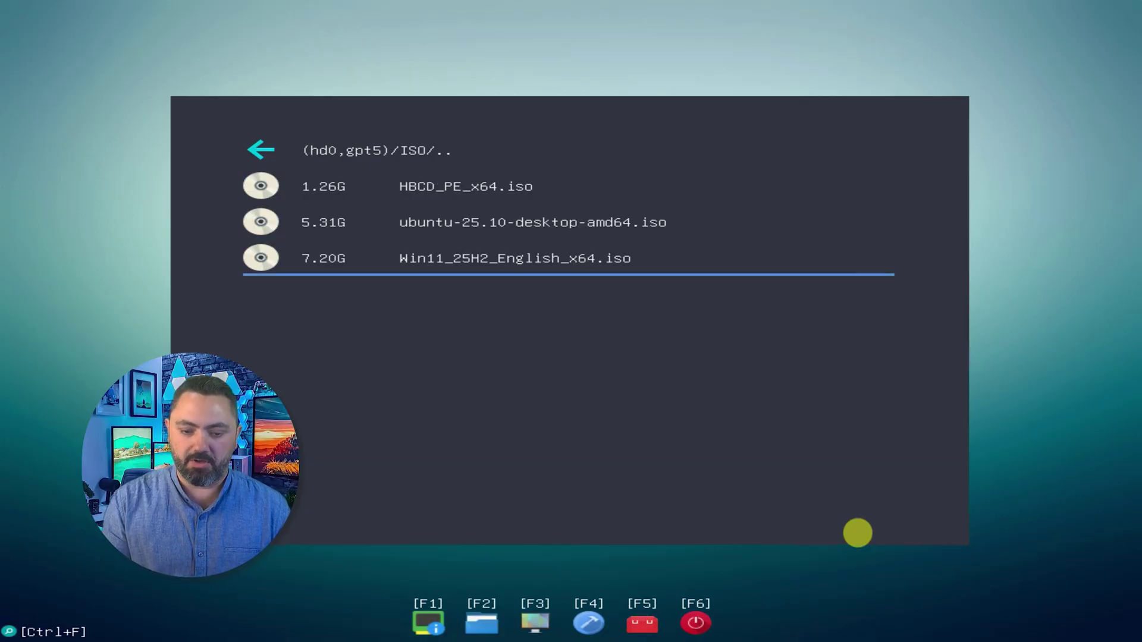
key(Return)
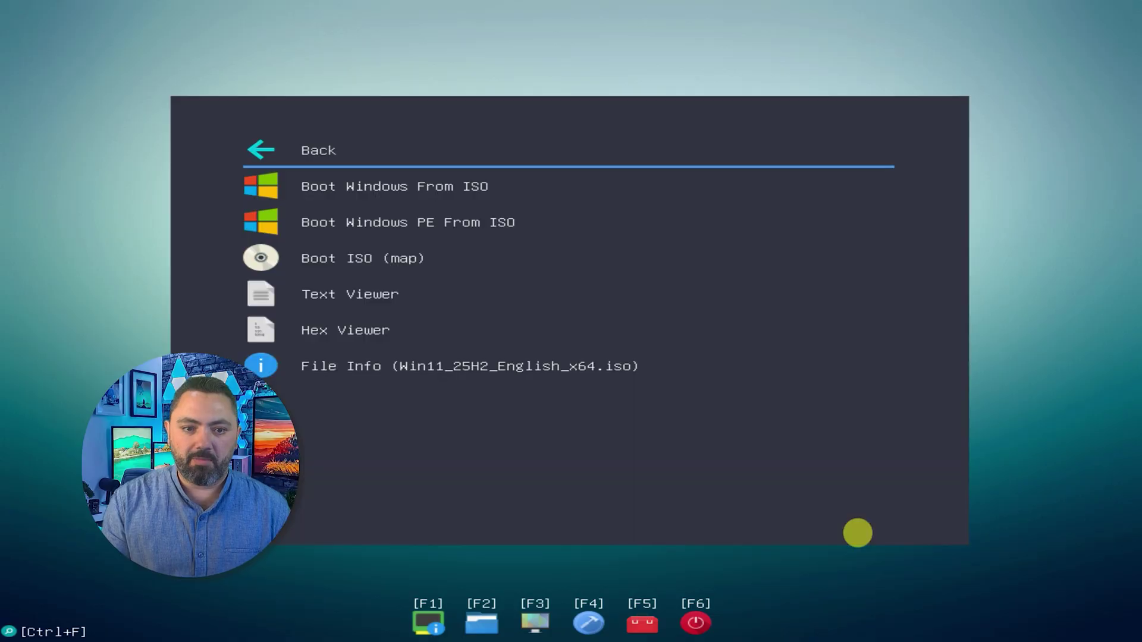
key(Down)
key(Return)
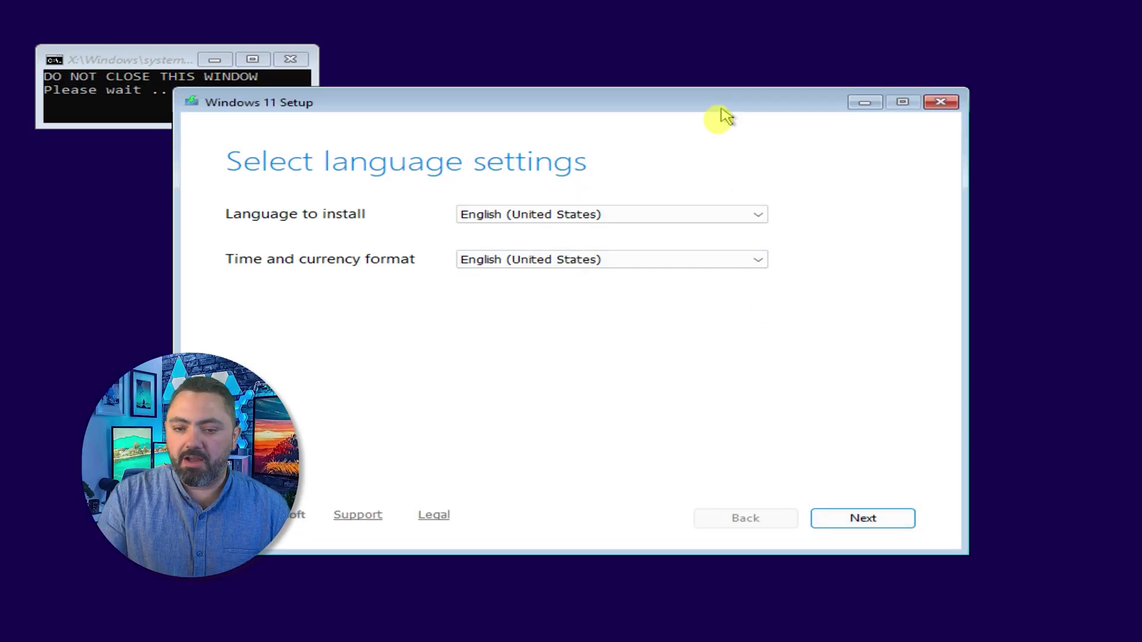
Minimize the command window and accept English (United States) and the US keyboard in Windows 11 Setup
click(149, 72)
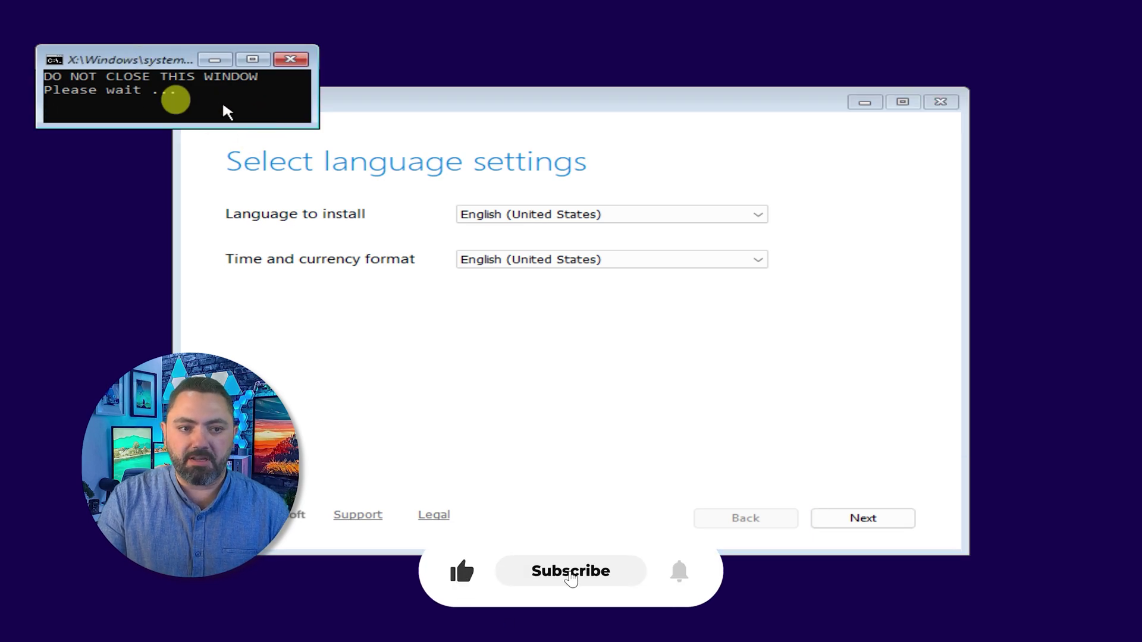
click(214, 61)
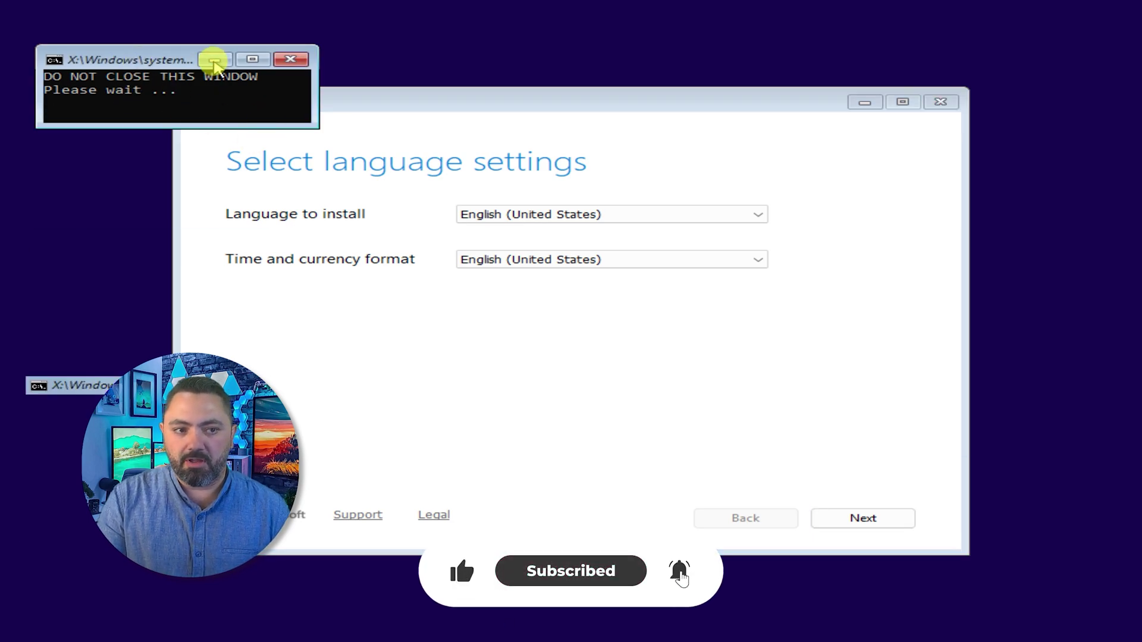
click(868, 519)
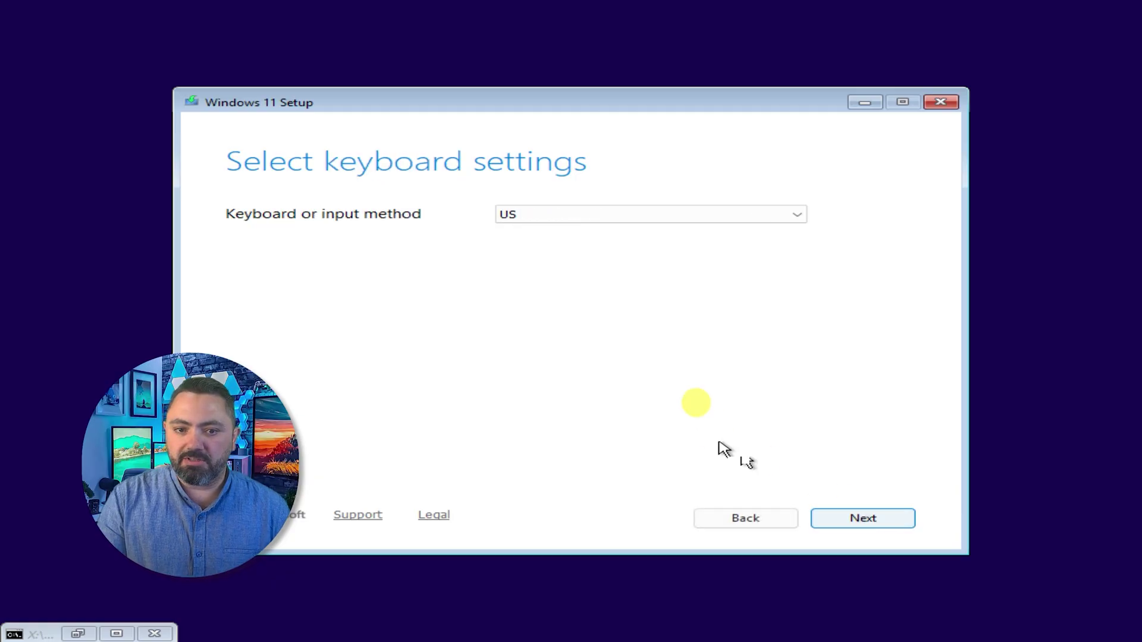
click(858, 518)
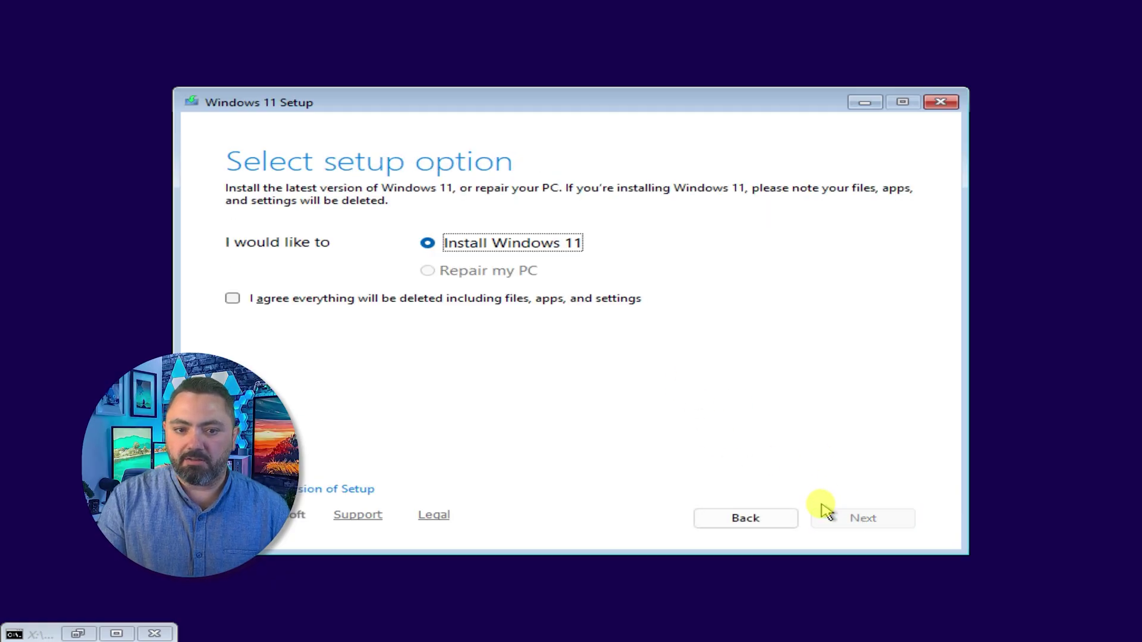
Choose to install Windows 11 Pro without a product key, agreeing that all files, apps and settings will be deleted
click(382, 299)
click(871, 523)
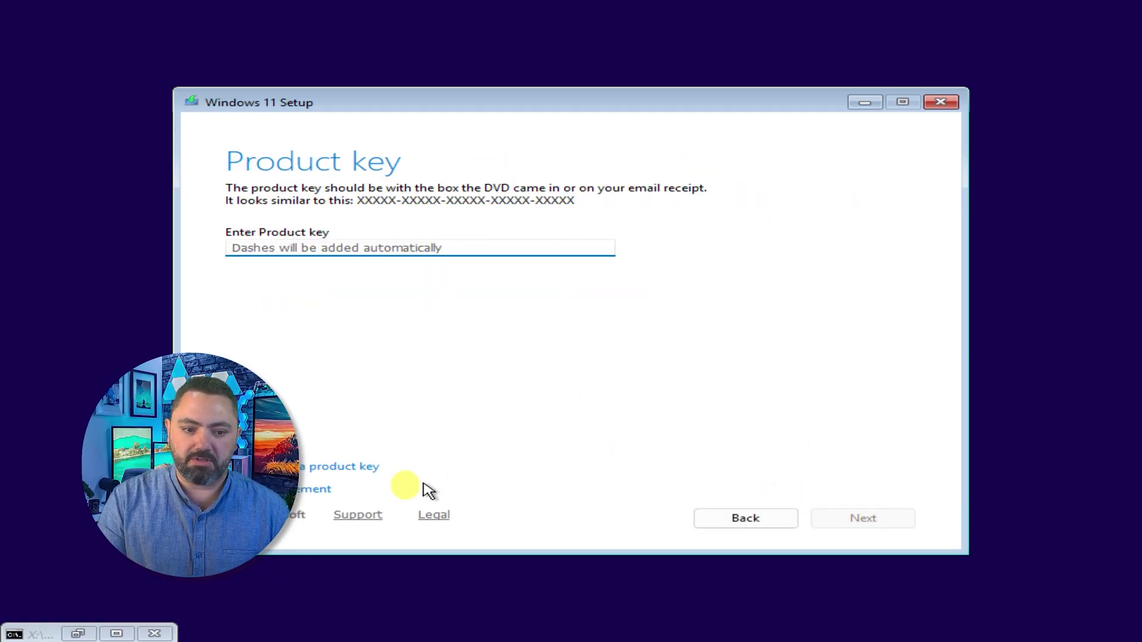
click(352, 467)
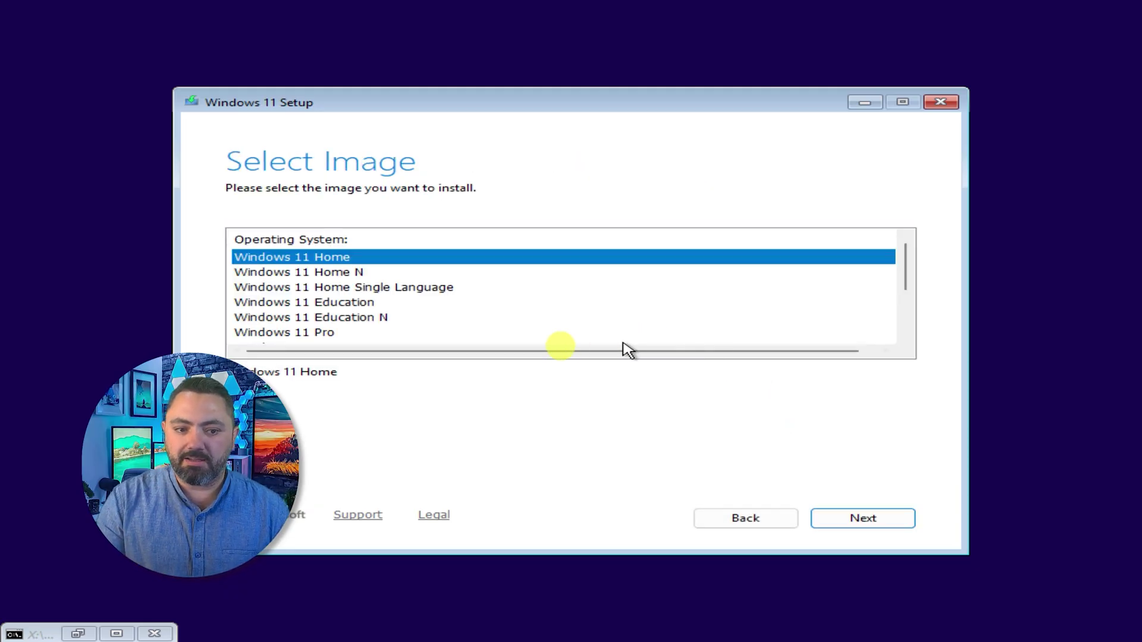
click(426, 345)
click(336, 319)
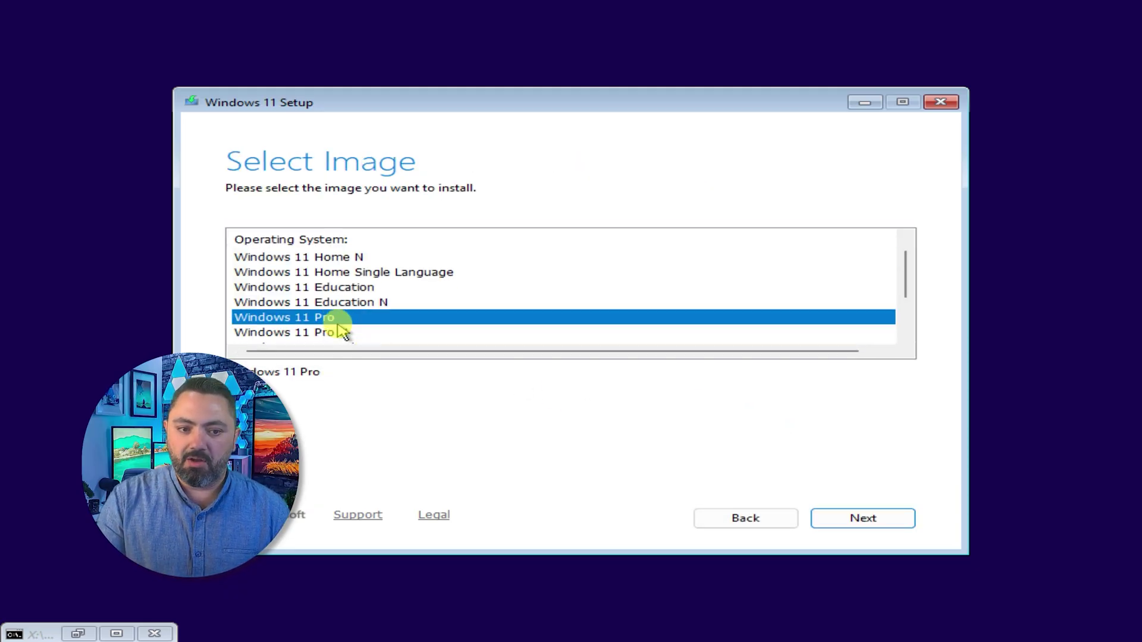
click(850, 512)
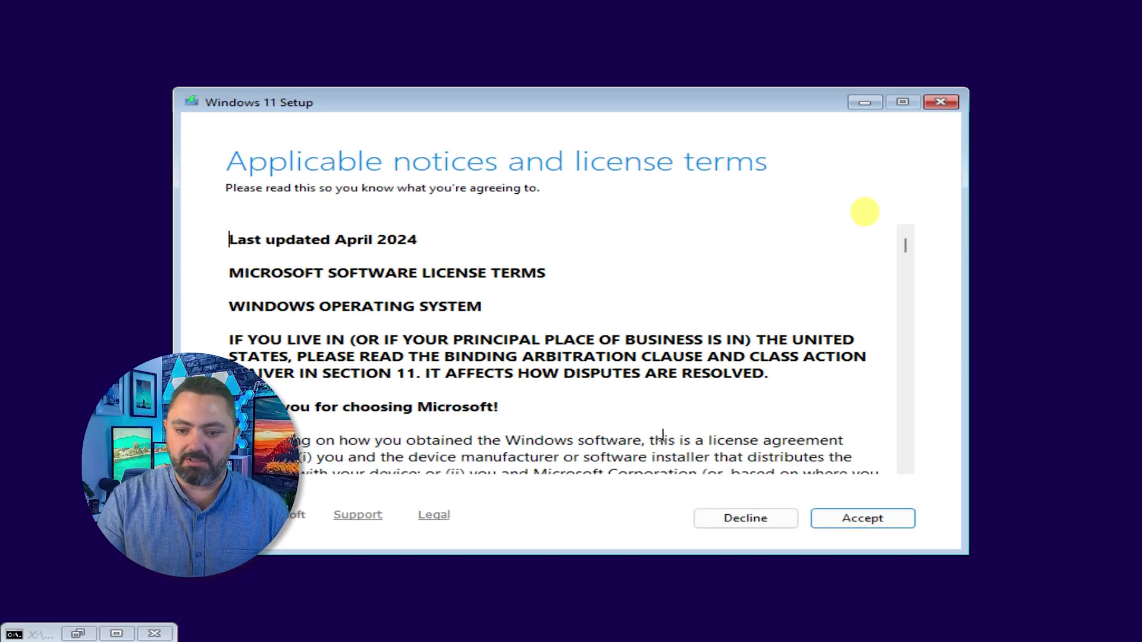
Cancel Windows 11 Setup at the license terms
click(944, 105)
click(589, 387)
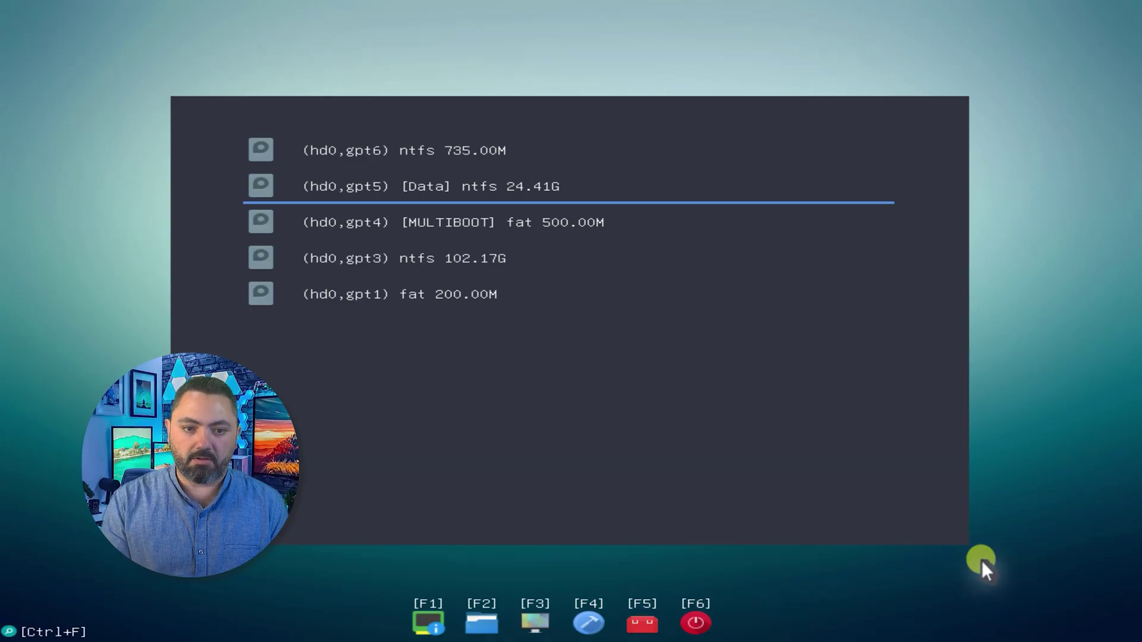
Boot Ubuntu Live from ubuntu-25.10-desktop-amd64.iso in the Data partition's ISO folder
key(Return)
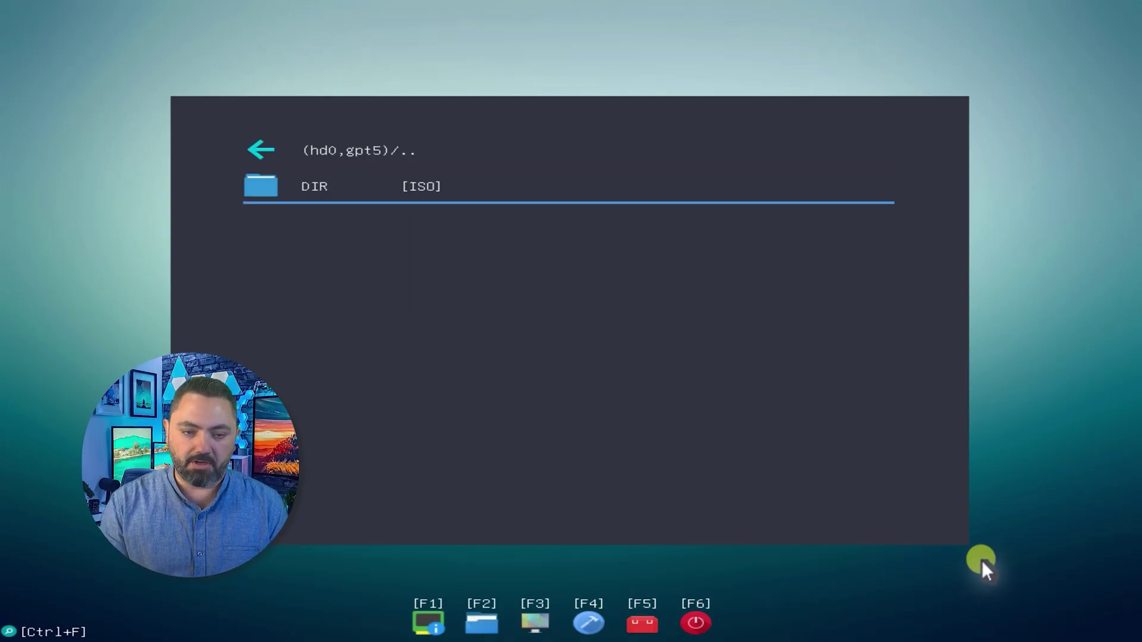
key(Return)
key(Down)
key(Return)
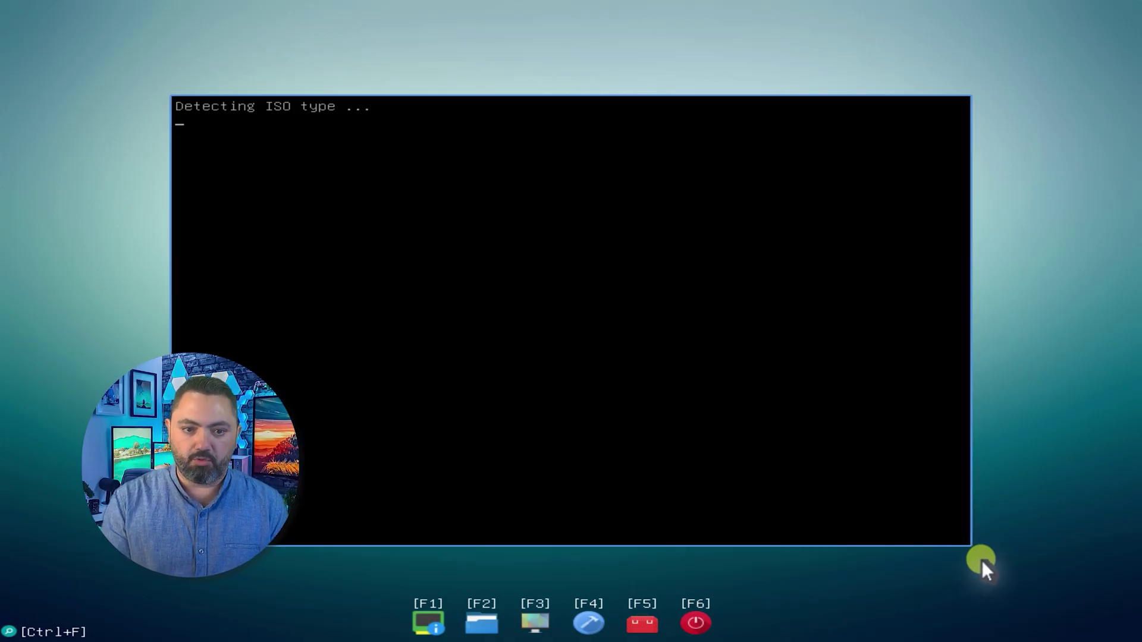
key(Down)
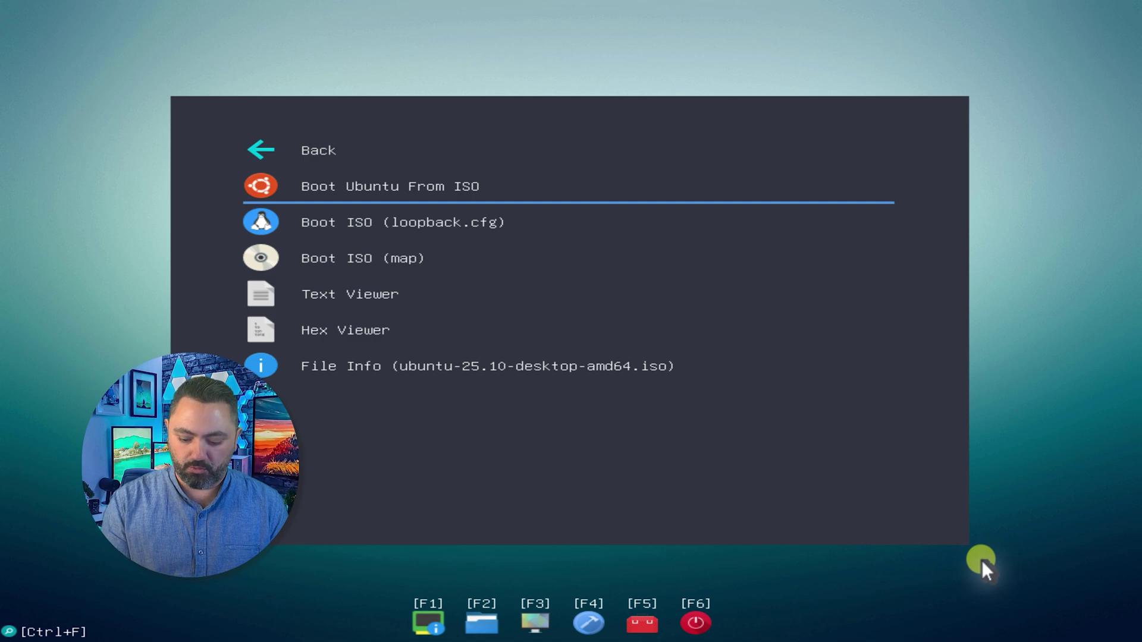
key(Return)
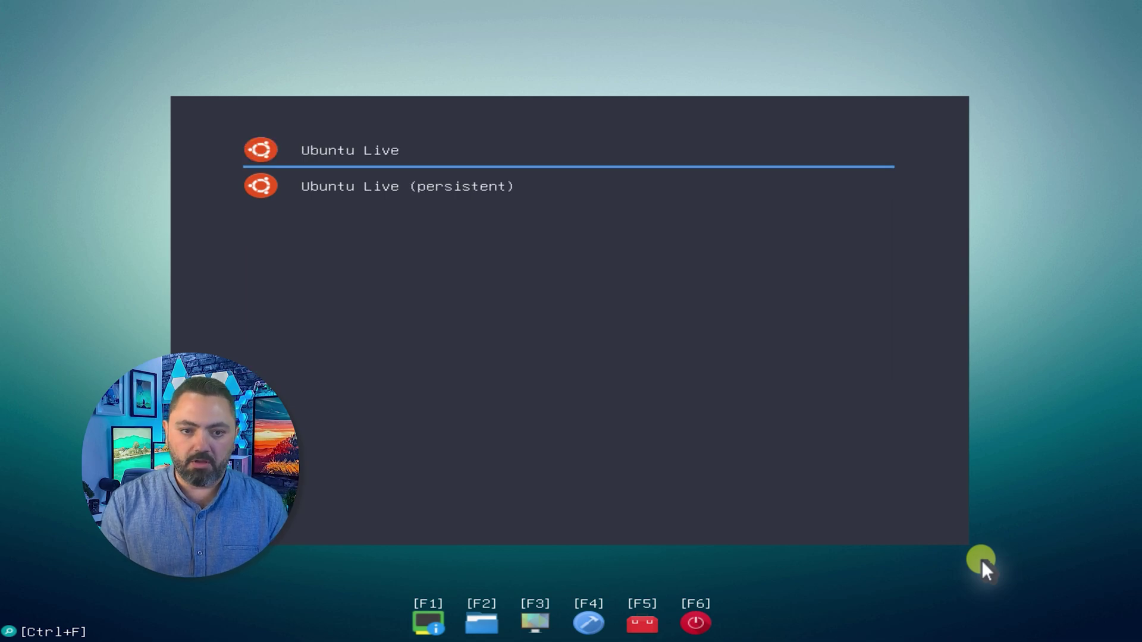
key(Return)
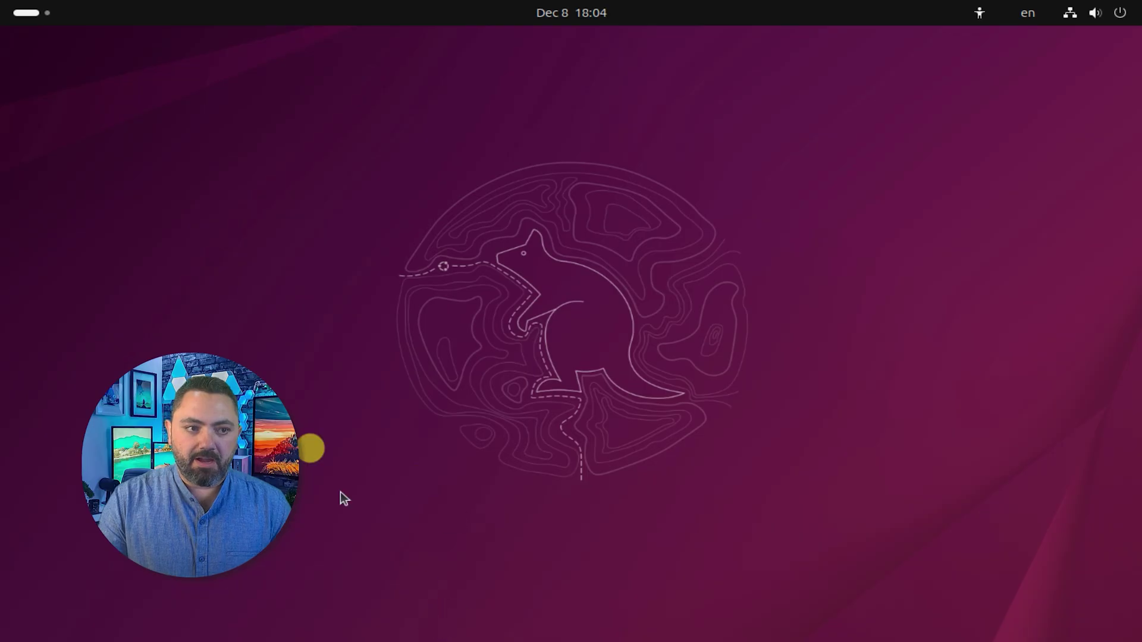
Open the Ubuntu installer from the live desktop
click(18, 12)
click(31, 56)
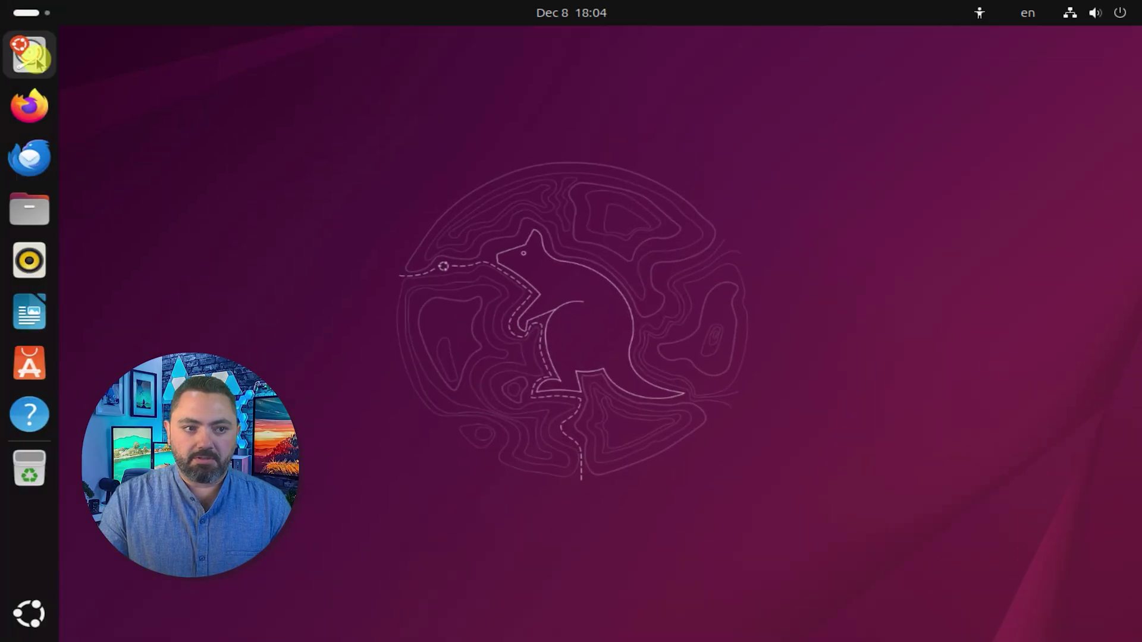